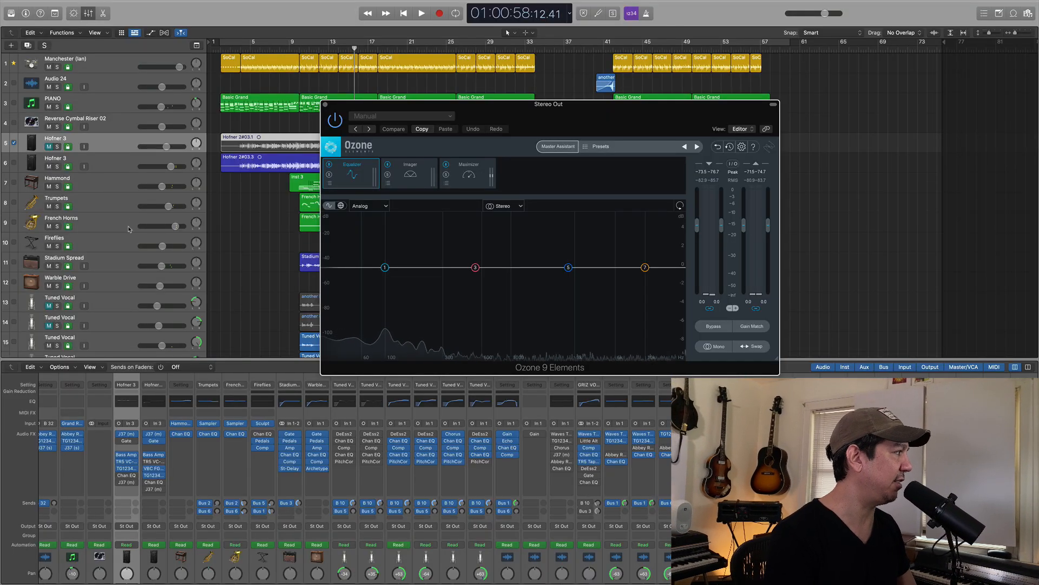
- Show the channel inspector beside the tracks and lower Ozone's linked input gain to about -5 dB
scroll(129, 228, "down", 5)
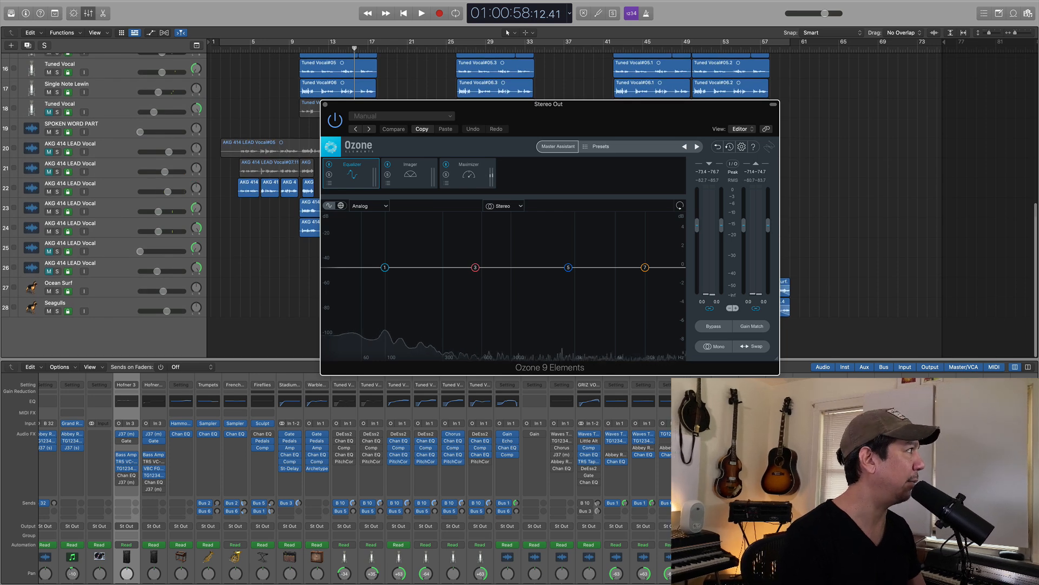
scroll(178, 476, "down", 5)
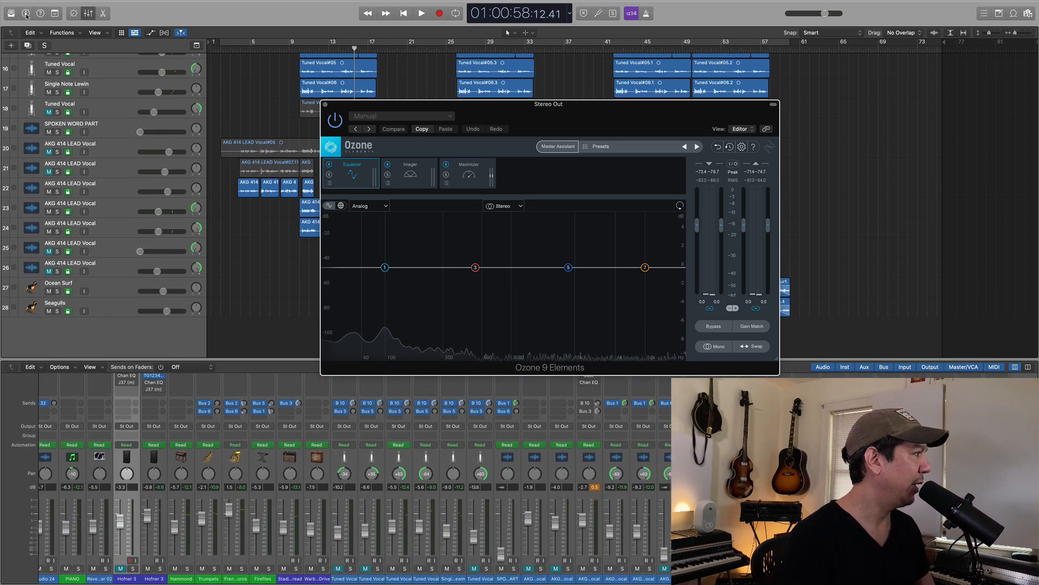
left_click(26, 14)
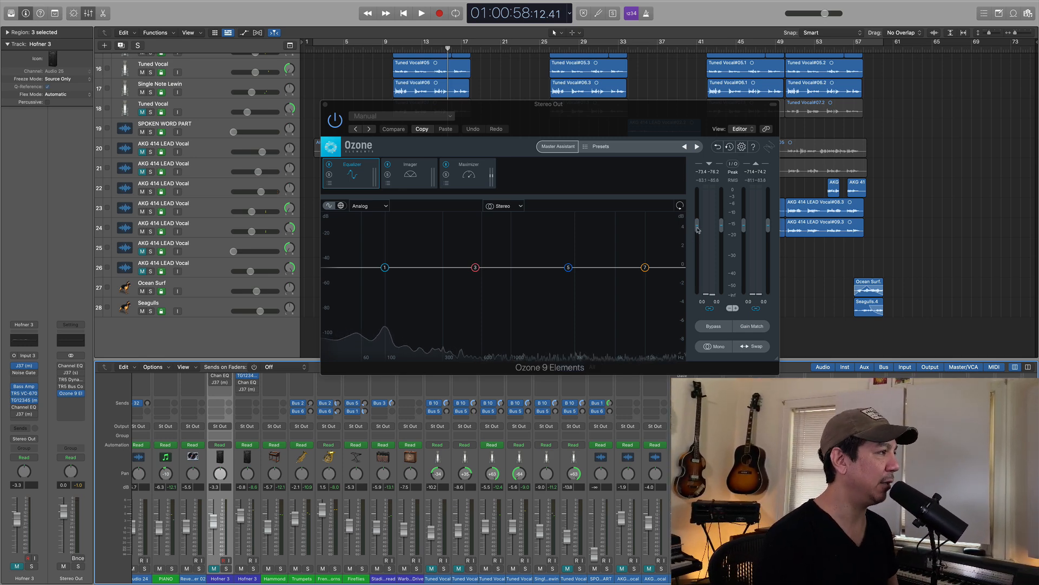
left_click_drag(698, 230, 698, 244)
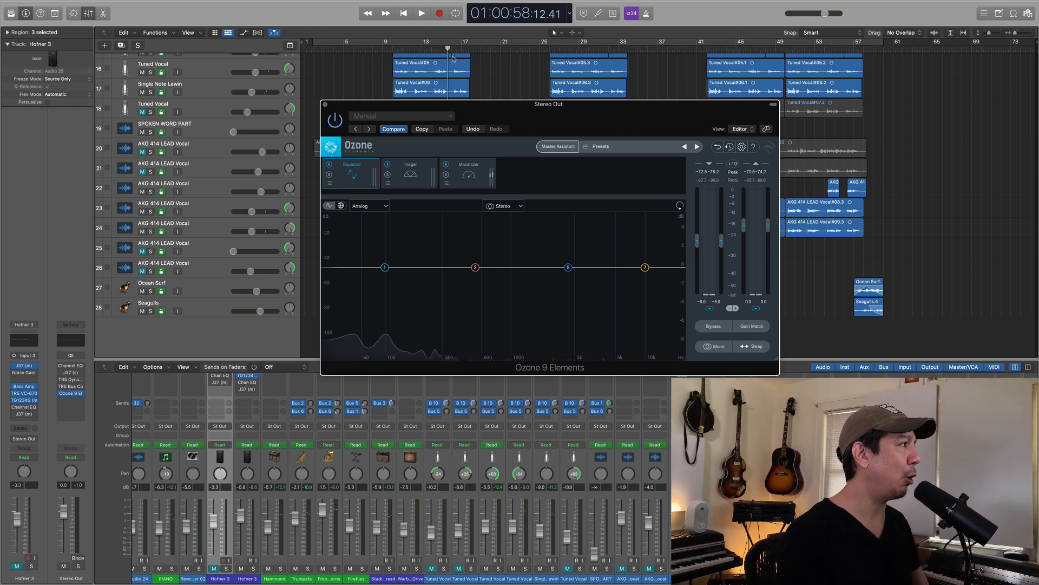
- Run Master Assistant at Medium intensity for Streaming while playing the song from 01:00:36:00, and accept its settings
left_click(393, 49)
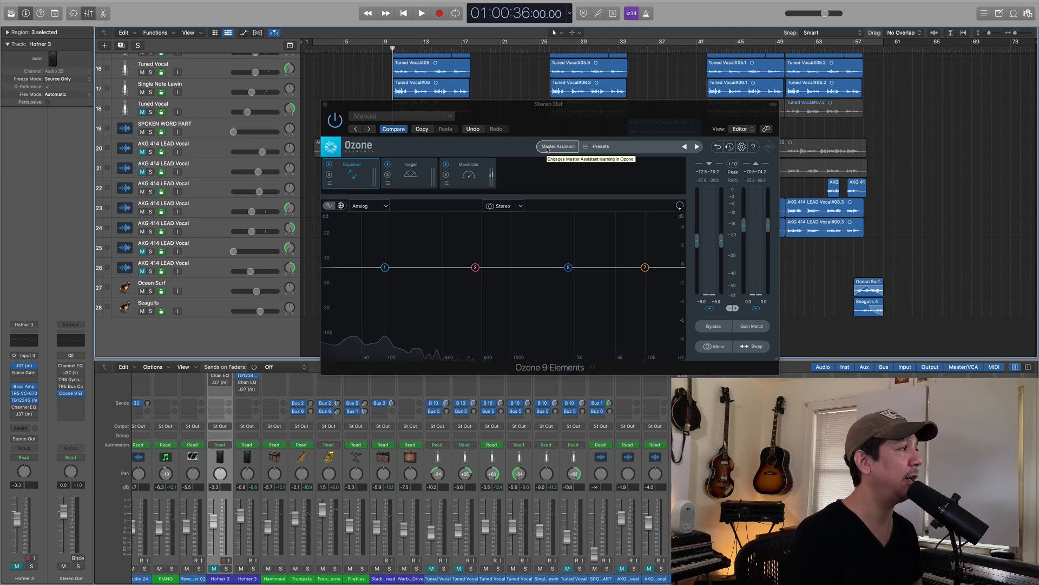
key("space")
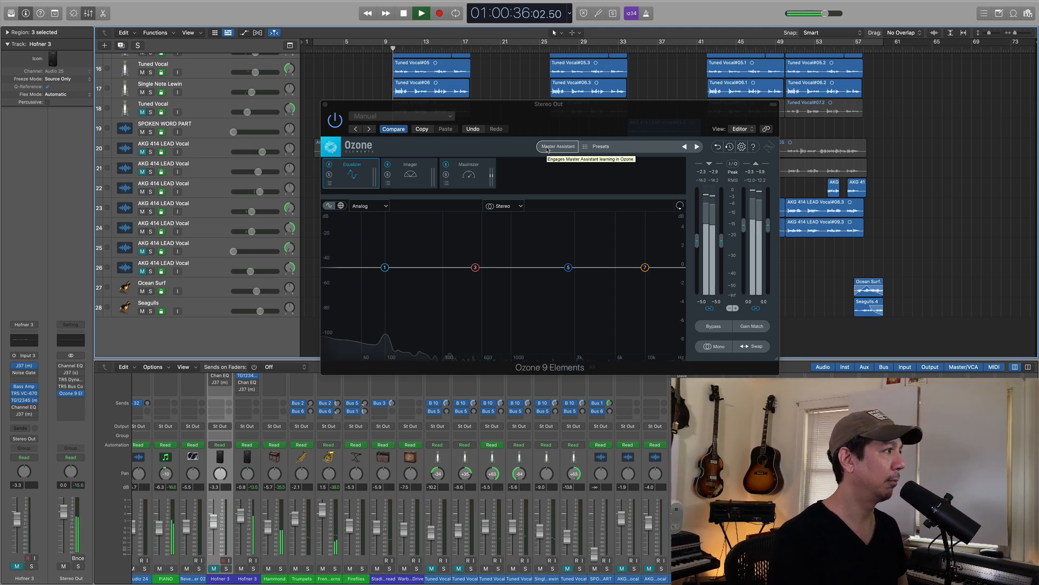
left_click(547, 147)
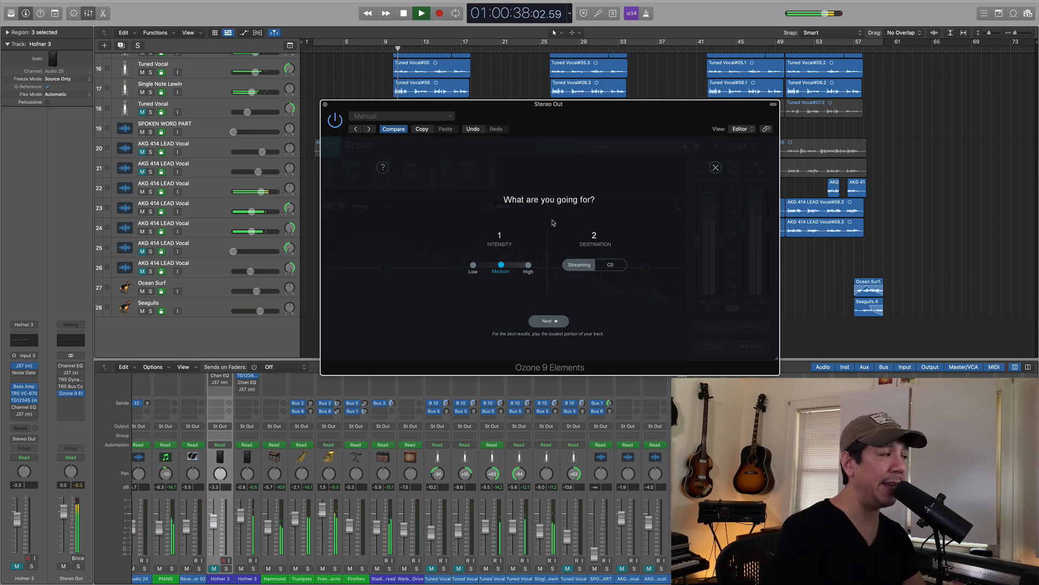
left_click(548, 322)
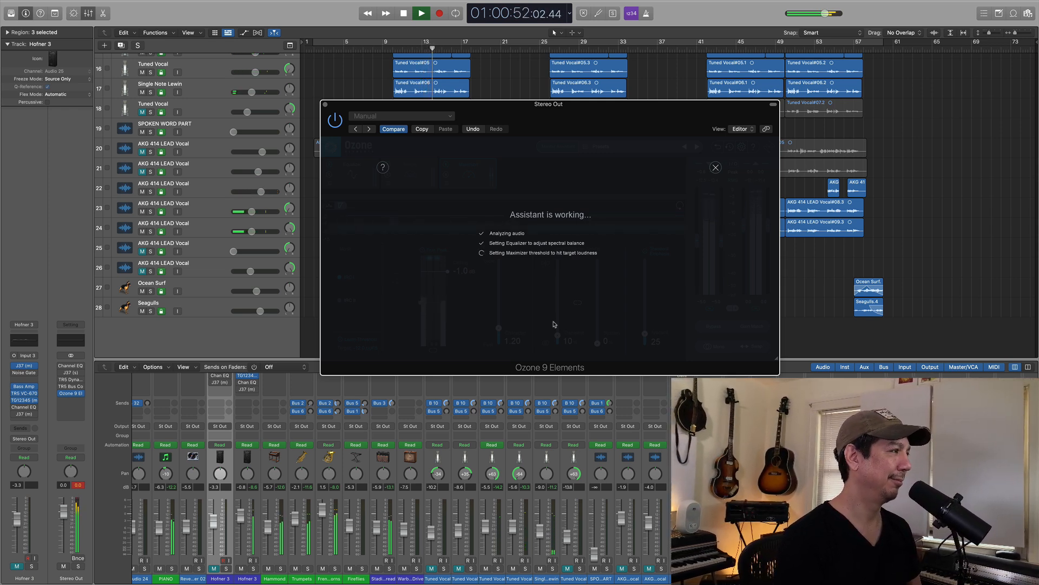
left_click(552, 314)
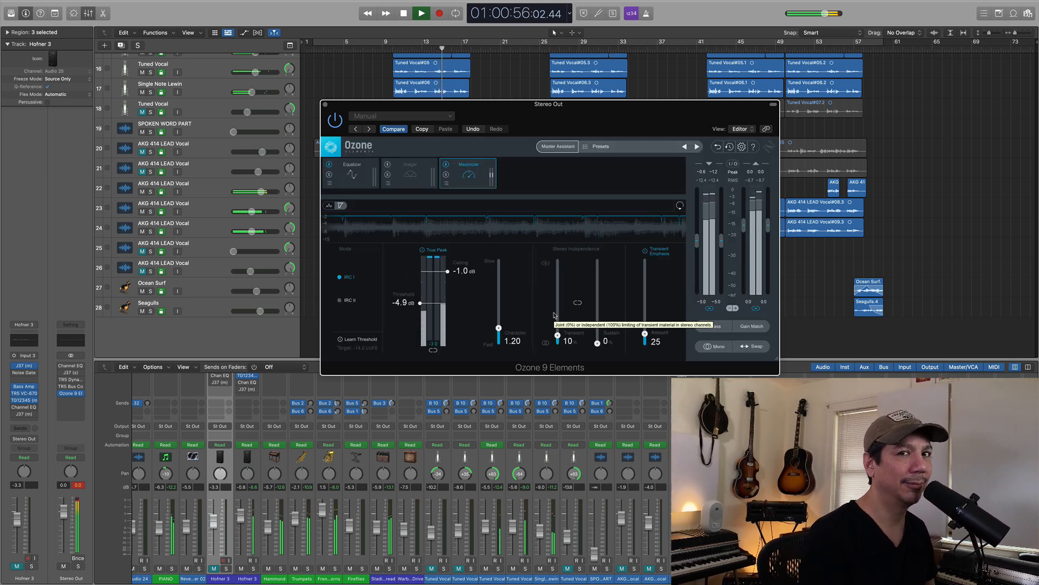
key("space")
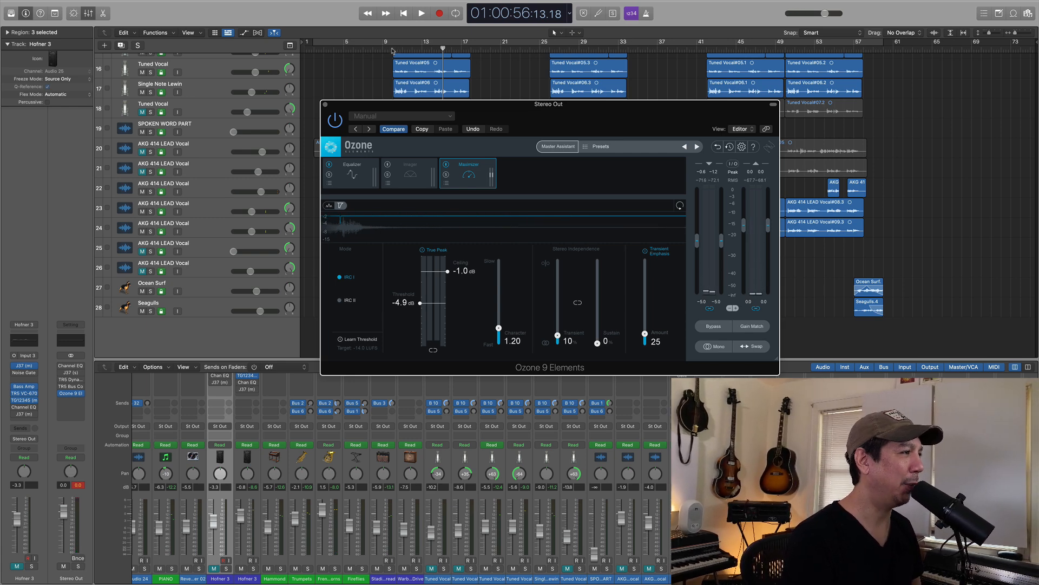
- Play from 01:00:36:00 and compare the mix with Ozone bypassed and active, leaving the processing active
key("Return")
left_click(712, 326)
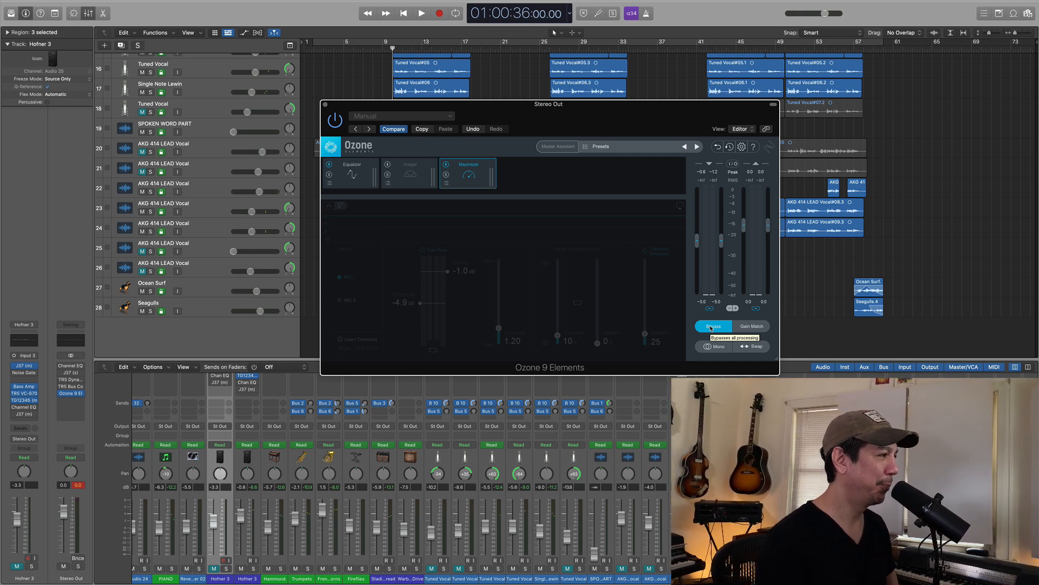
key("space")
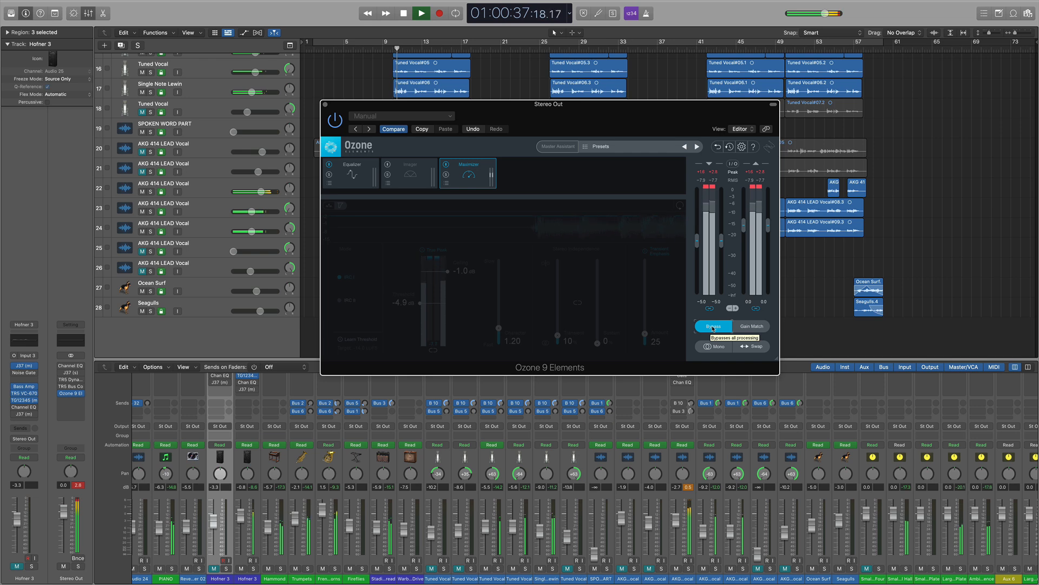
left_click(713, 326)
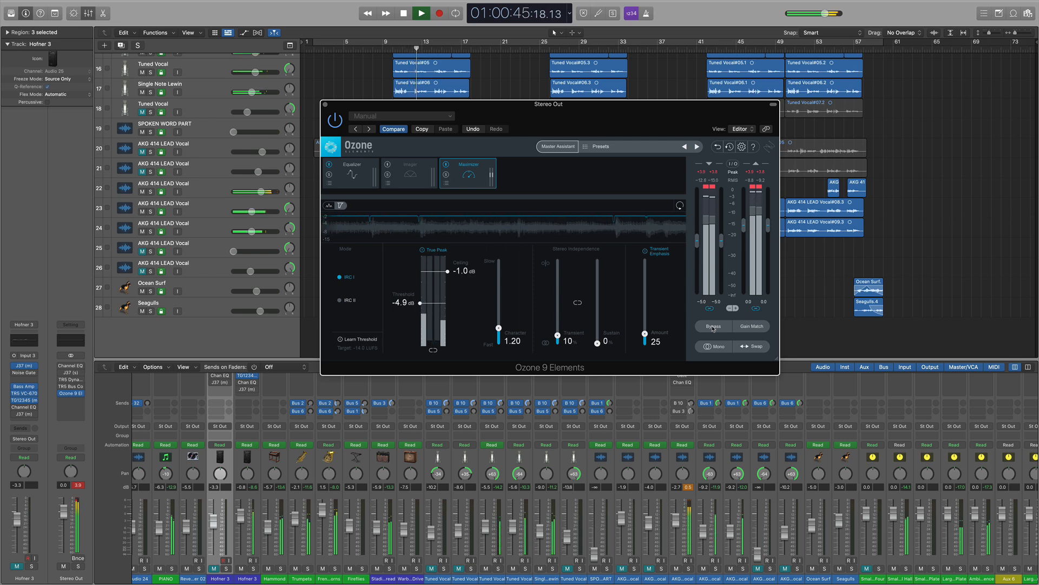
left_click(713, 326)
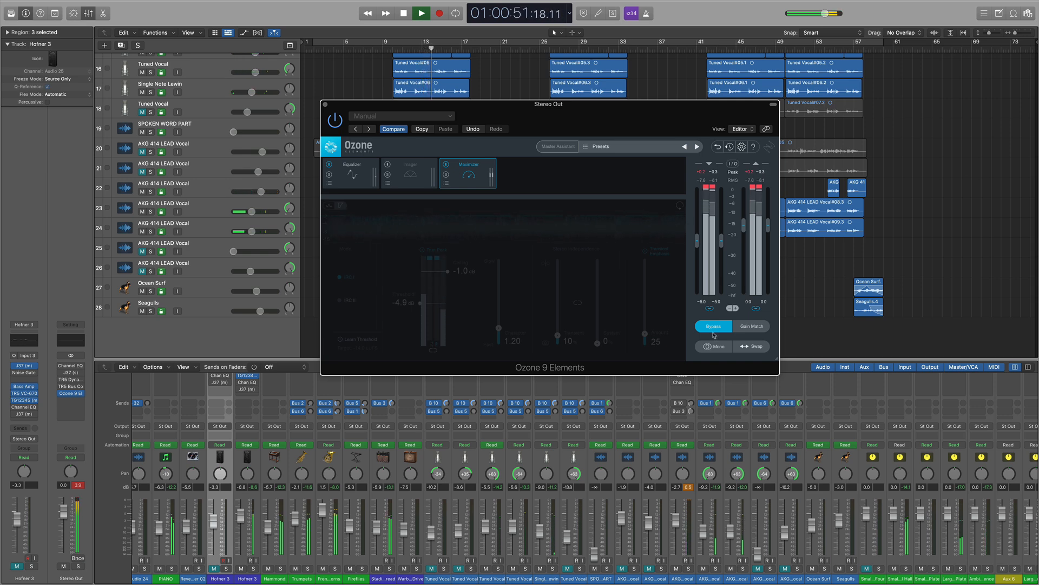
left_click(715, 327)
left_click(703, 175)
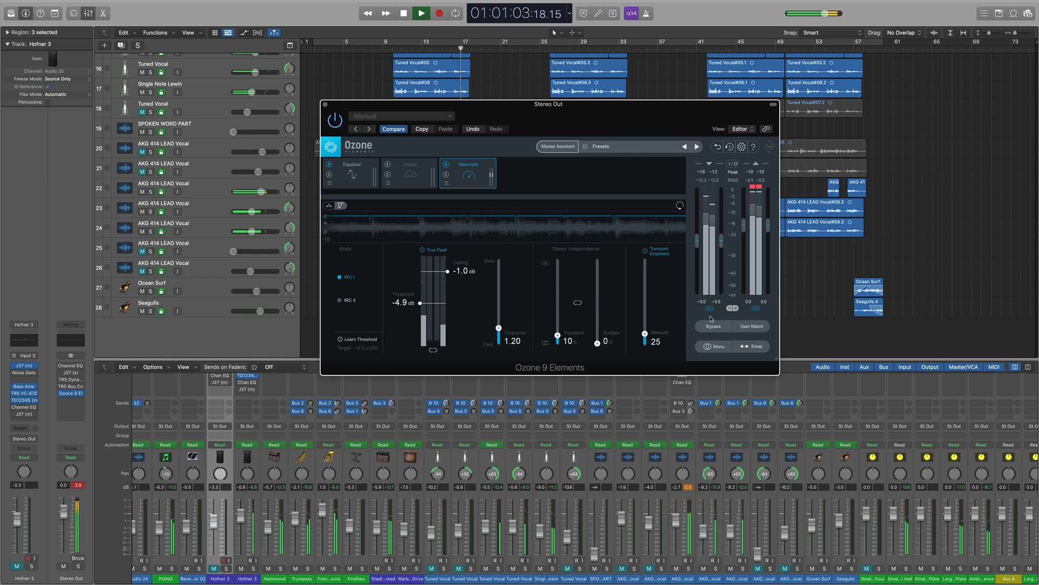
key("space")
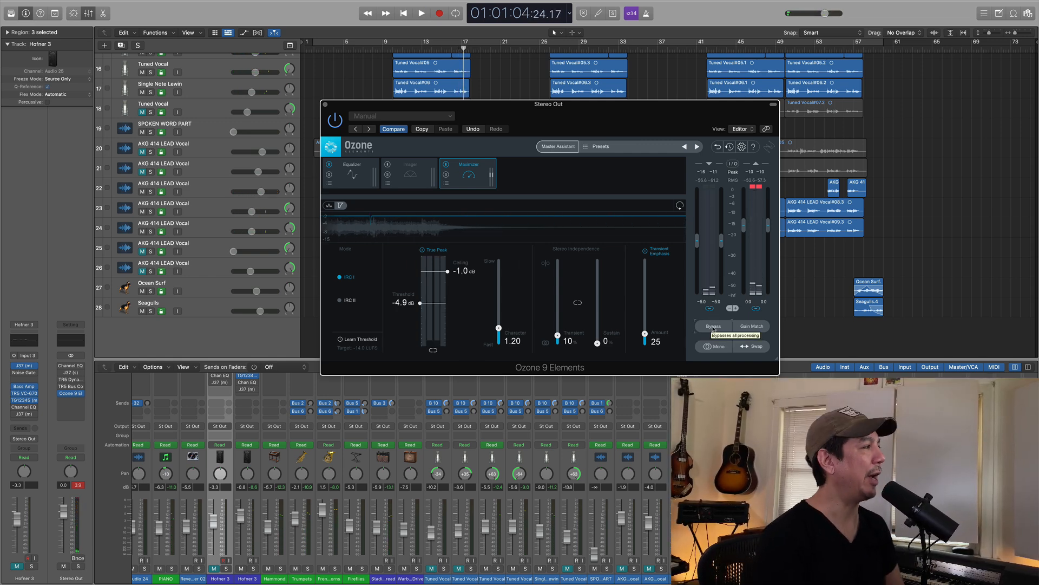
- Set the Ozone Equalizer's global filter type to Digital
left_click(350, 172)
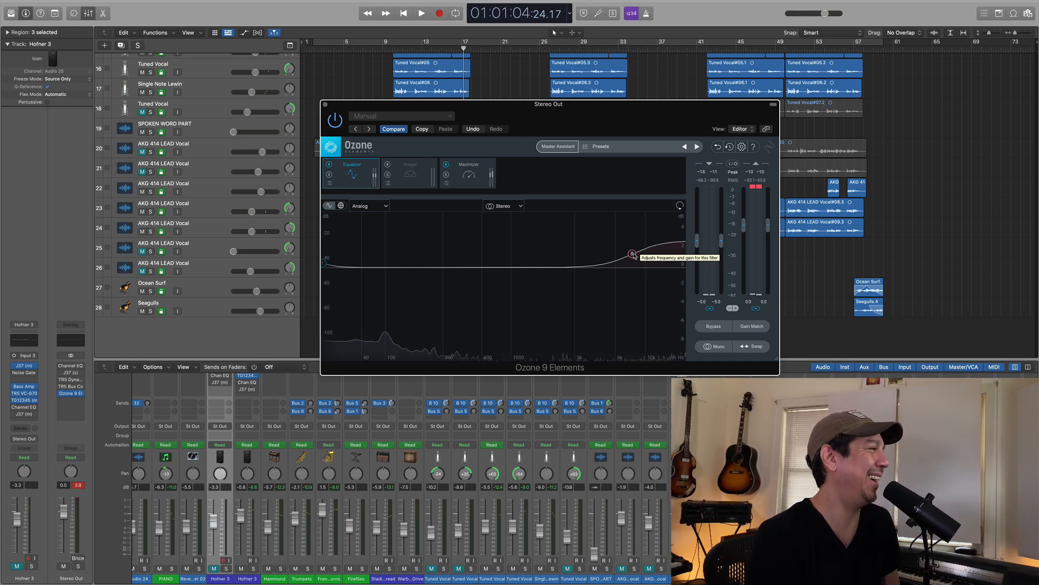
left_click(377, 207)
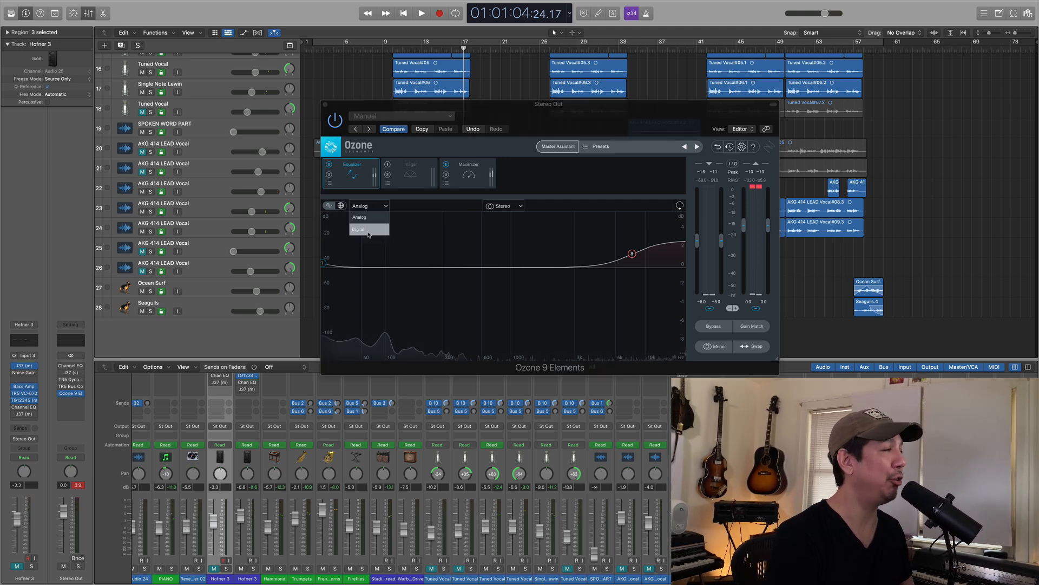
left_click(369, 230)
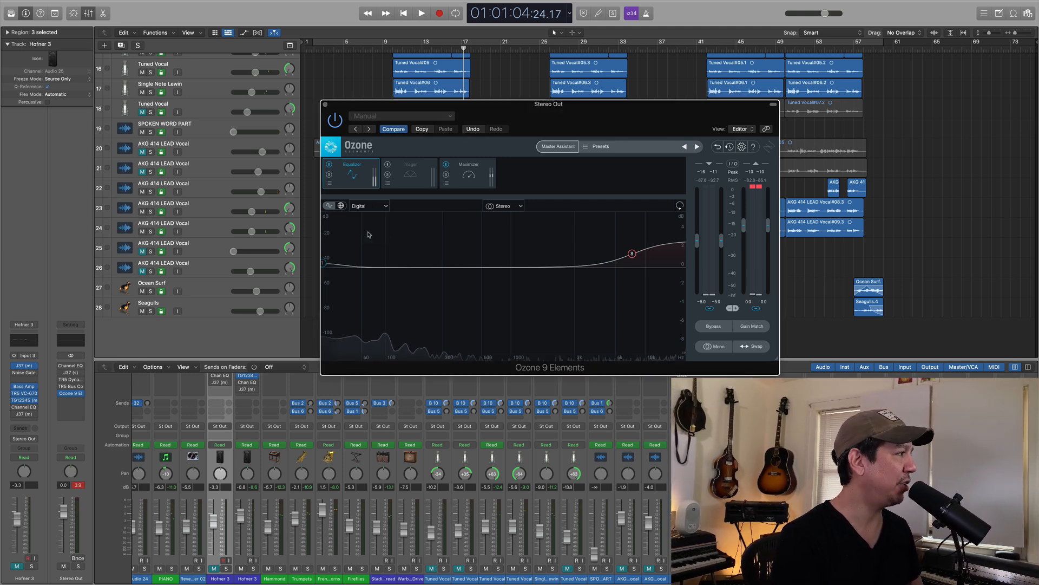
- Play from 01:00:36:00 and compare the Equalizer's Analog and Digital filter types, ending on Digital
left_click(395, 50)
key("space")
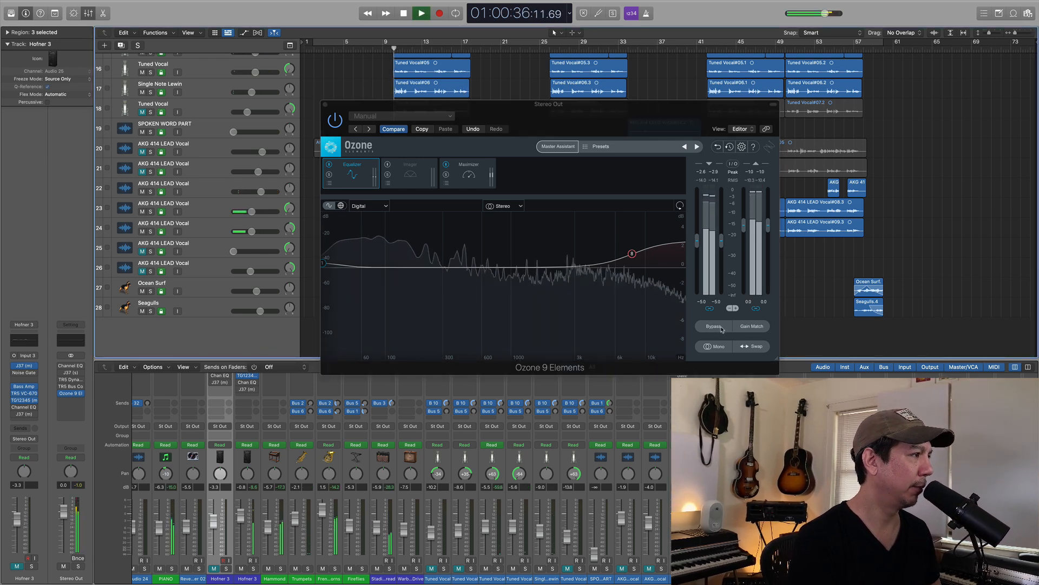
left_click(385, 209)
left_click(381, 217)
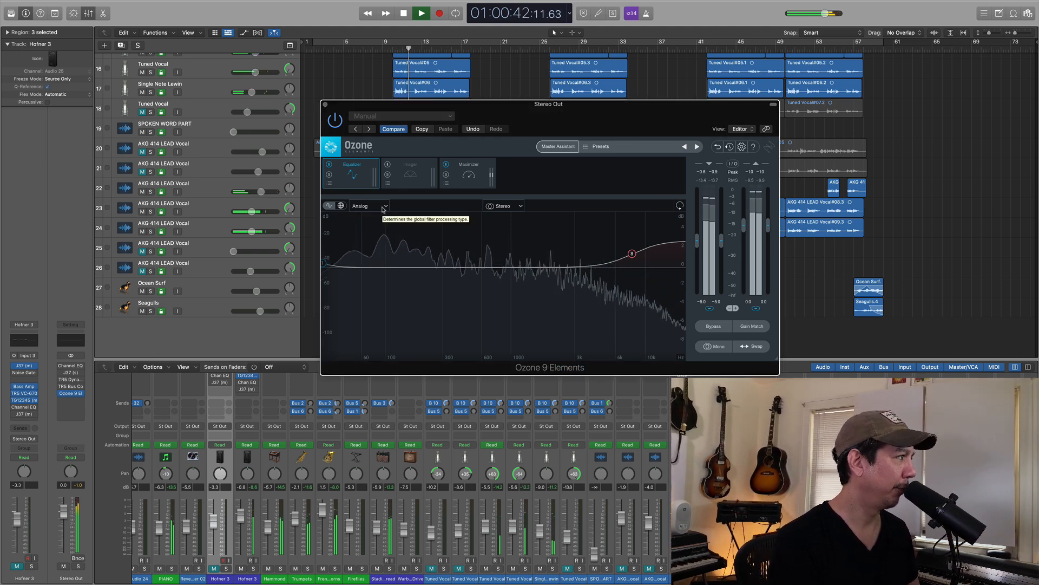
left_click(383, 208)
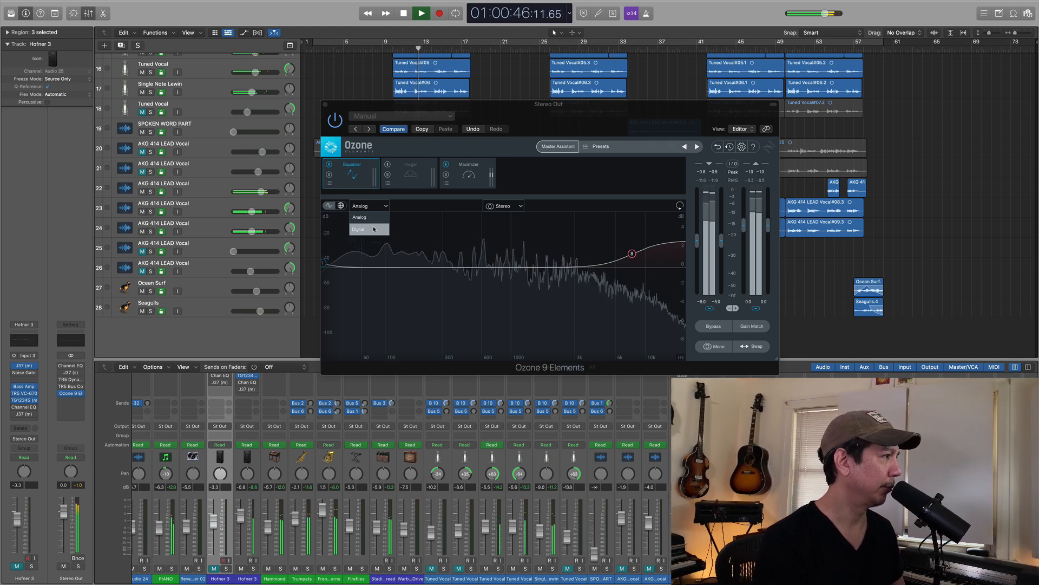
left_click(374, 229)
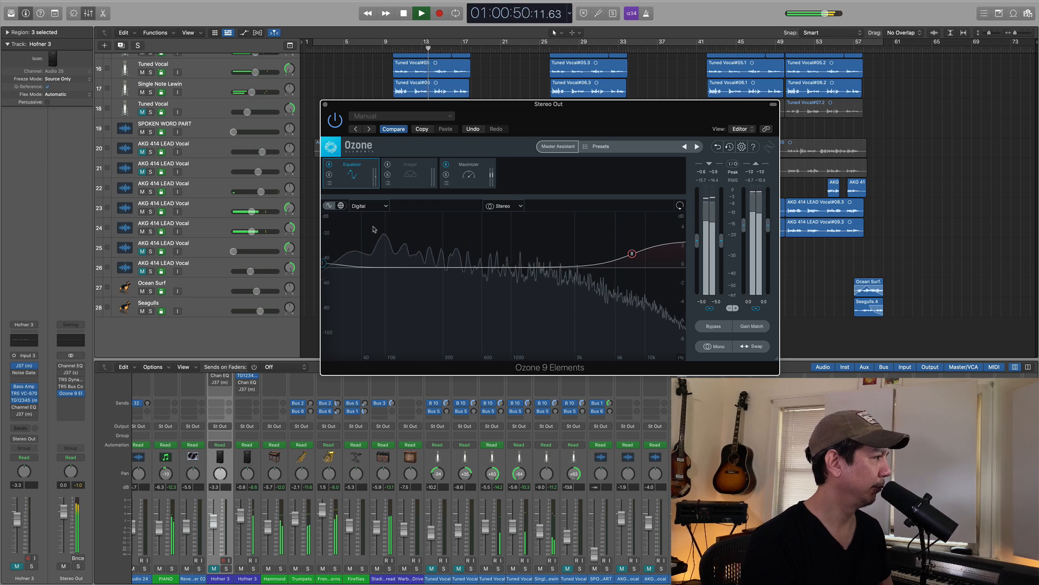
key("space")
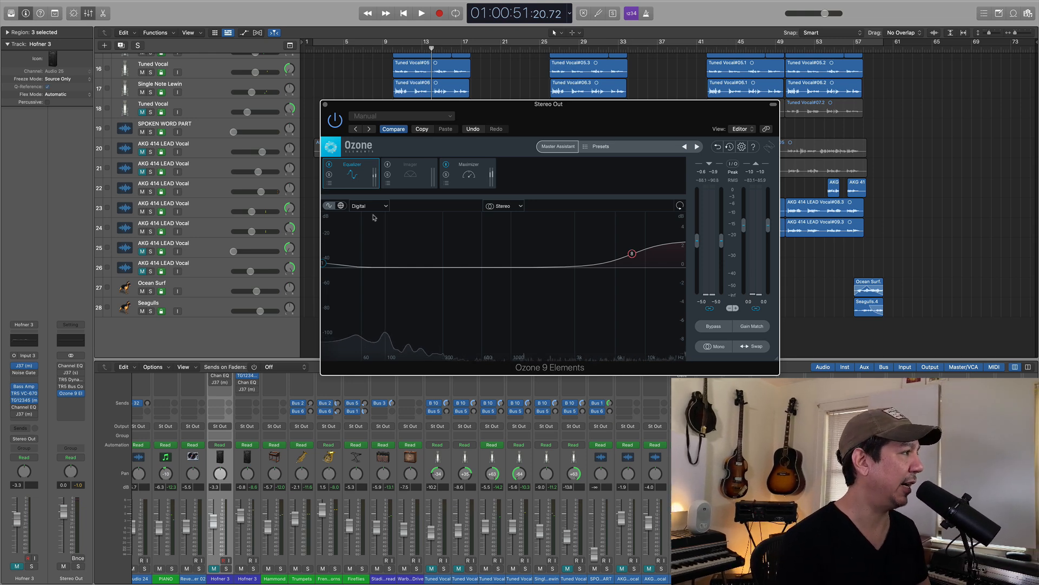
left_click(507, 208)
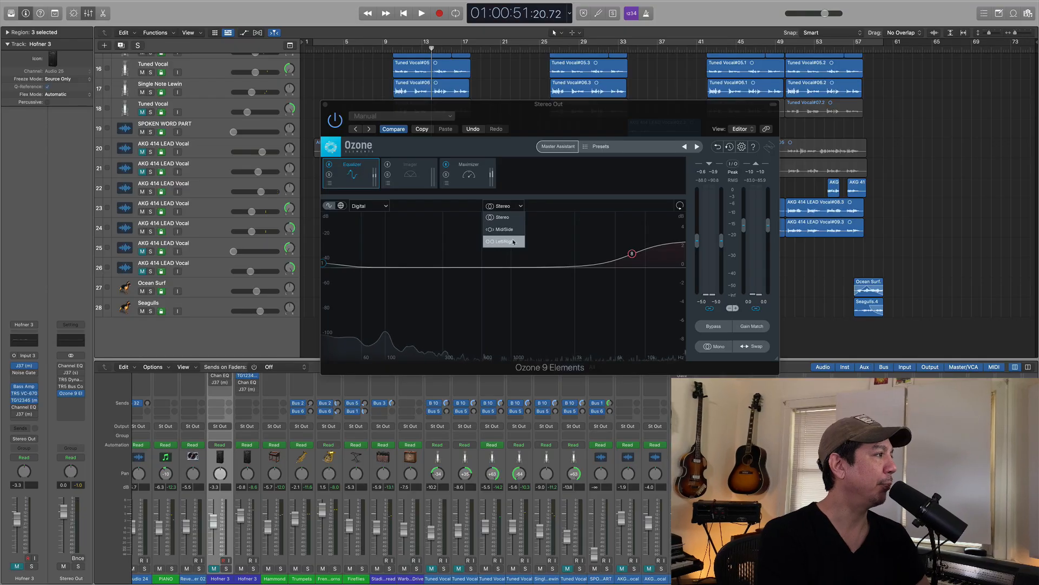
left_click(574, 226)
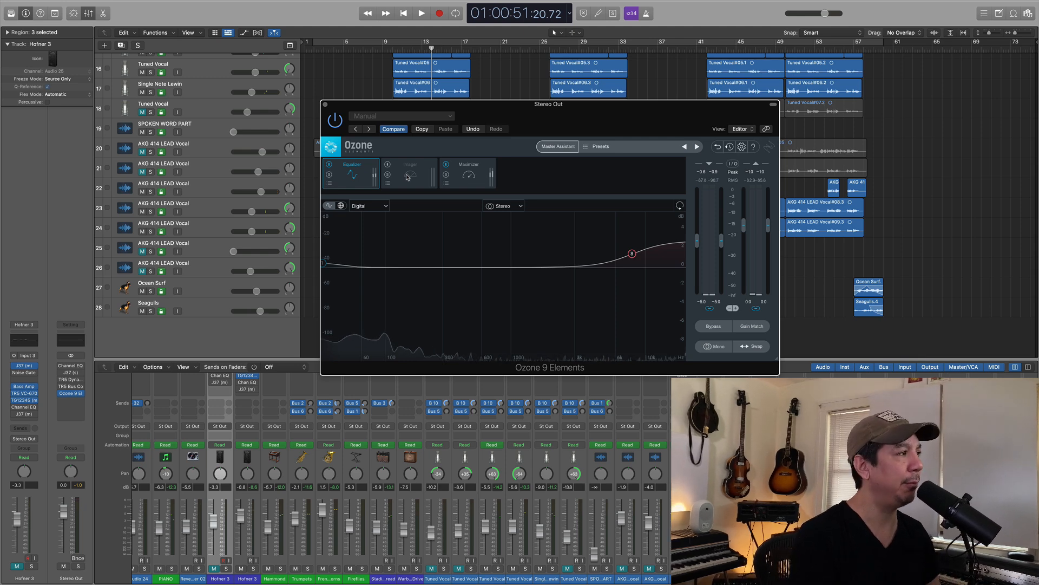
- During playback from 01:00:36:00, lower the high-shelf boost slightly and add an Equalizer band boosting about 3.3 dB at 2710 Hz
left_click(392, 47)
key("space")
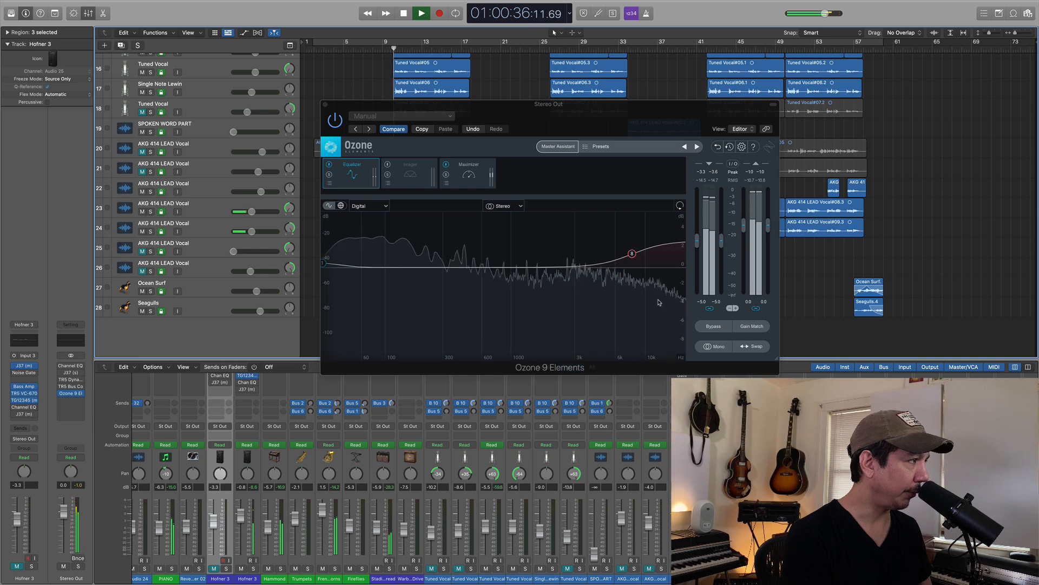
mouse_move(632, 254)
left_mouse_down()
mouse_move(632, 224)
mouse_move(632, 266)
mouse_move(633, 257)
left_mouse_up()
left_click(518, 268)
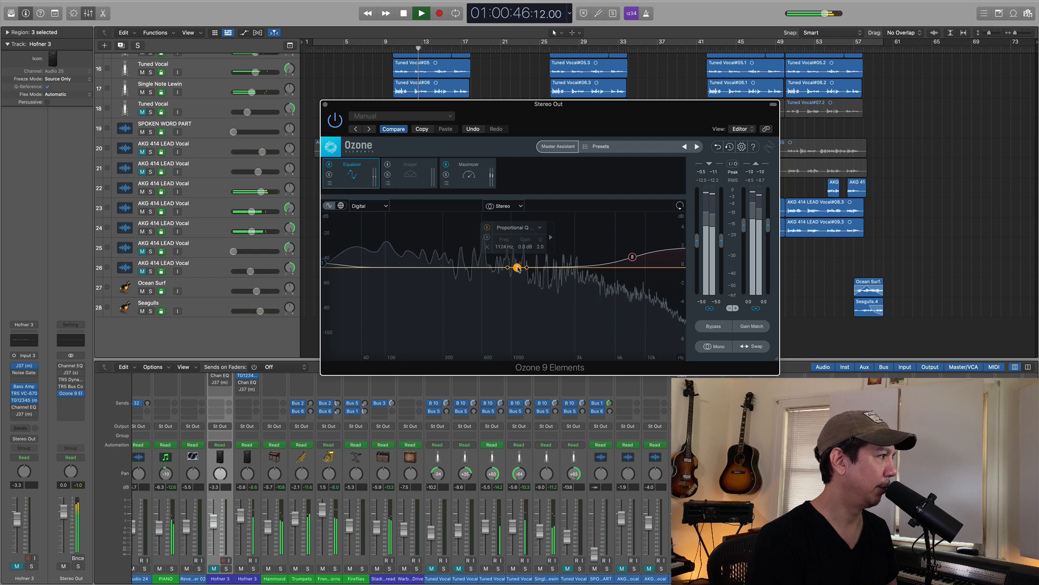
left_click_drag(520, 261, 571, 238)
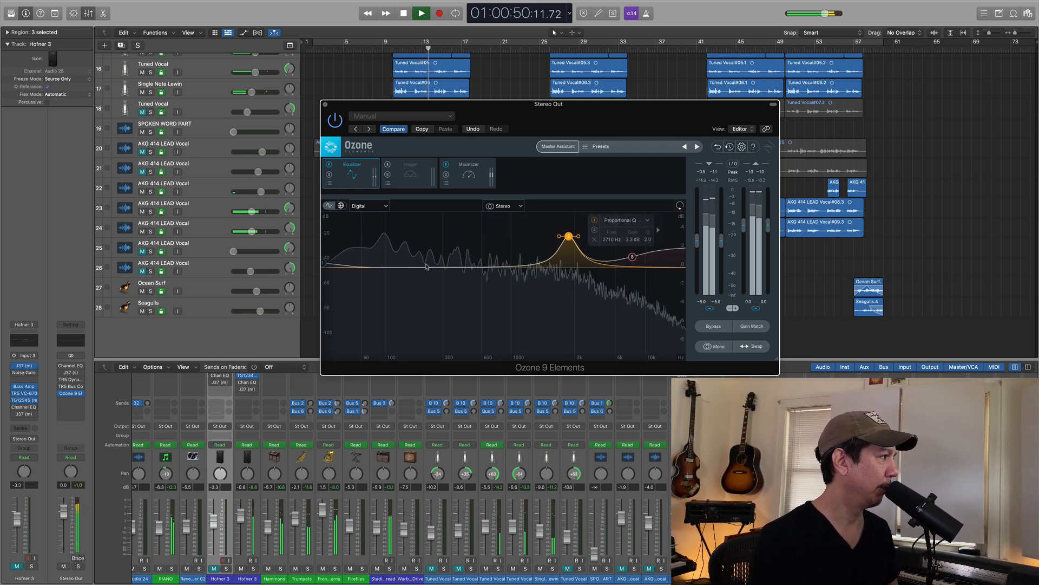
- Add an Equalizer cut of about -1.2 dB at 133 Hz and a boost of about 3.4 dB at 582 Hz
left_click(388, 268)
left_click_drag(388, 268, 397, 281)
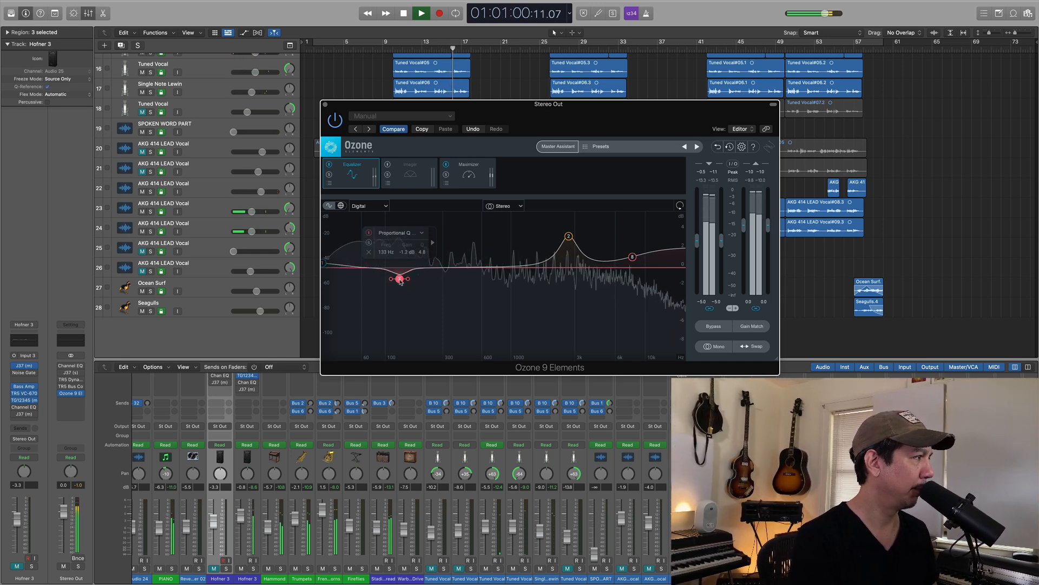
left_click(478, 267)
left_click_drag(478, 268, 480, 236)
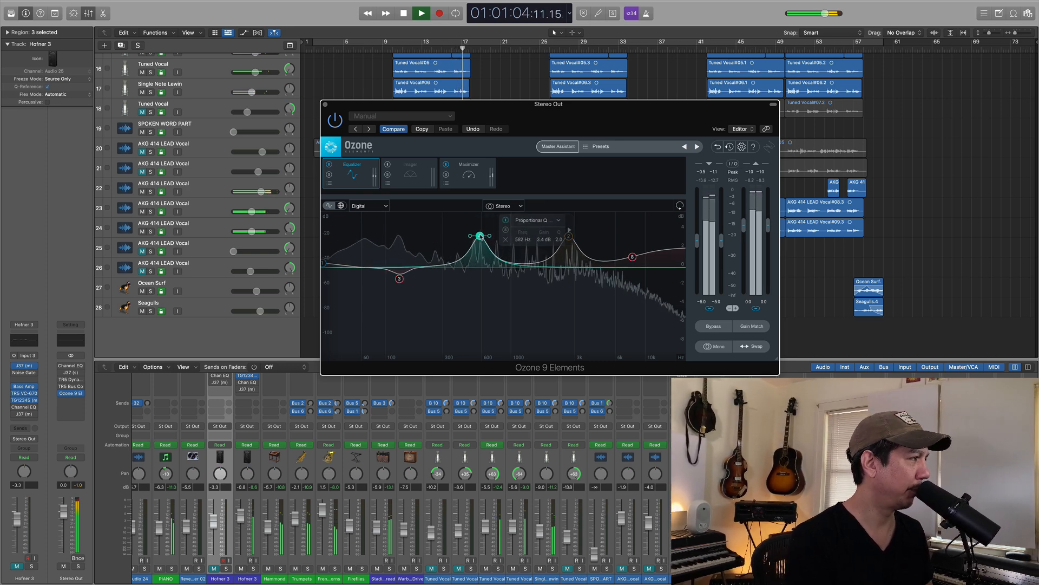
key("space")
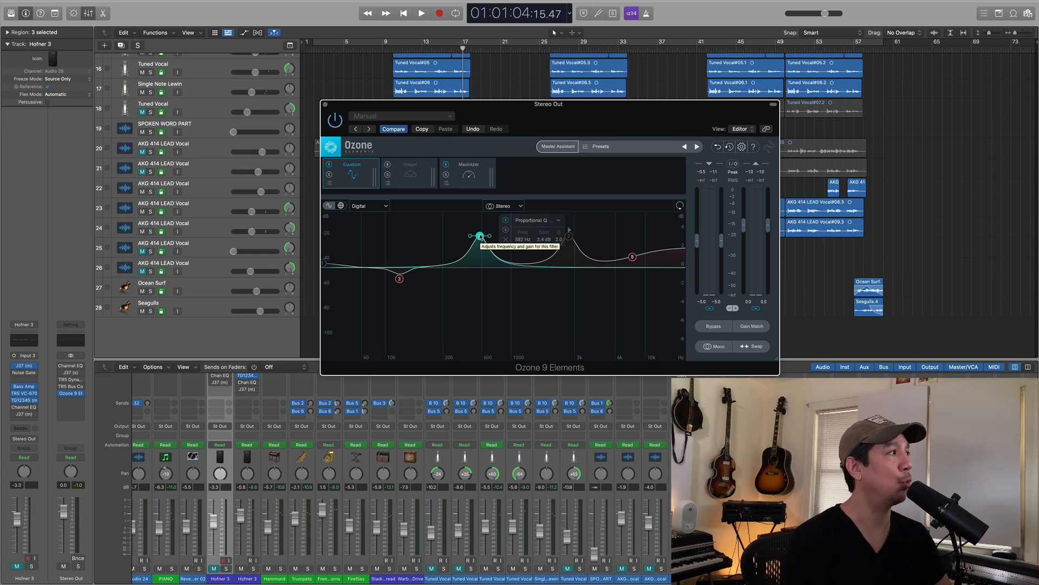
- Set the Maximizer's transient emphasis amount to 56 and reduce Equalizer band 4 to about 0.8 dB at 616 Hz
left_click(472, 180)
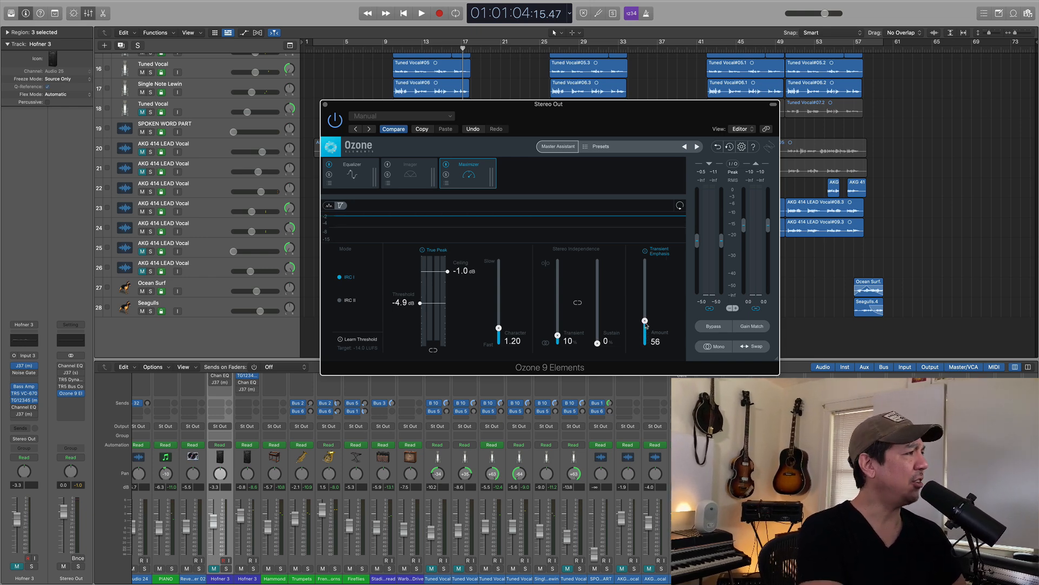
left_click(354, 177)
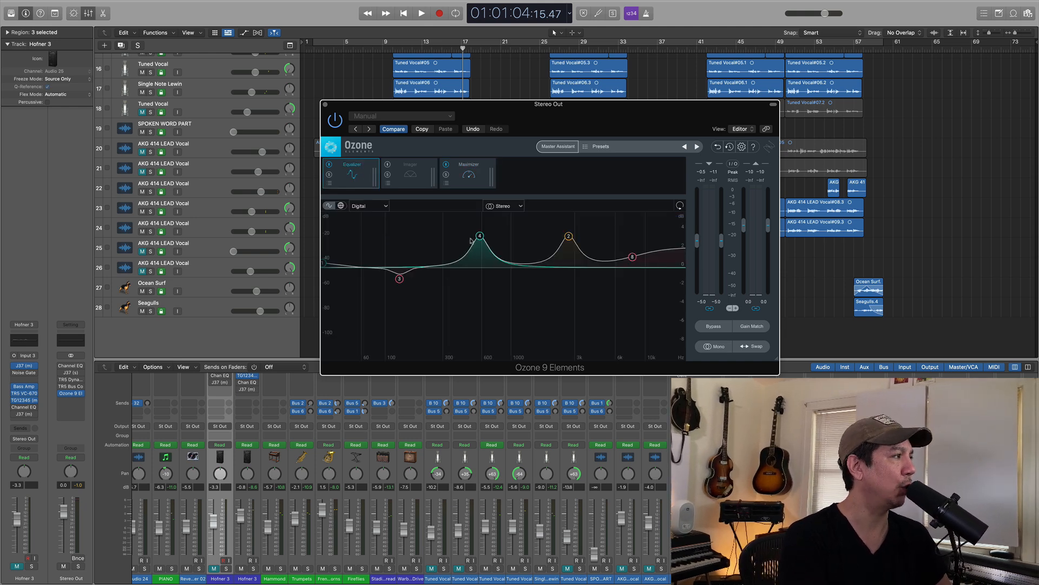
left_click_drag(480, 237, 481, 263)
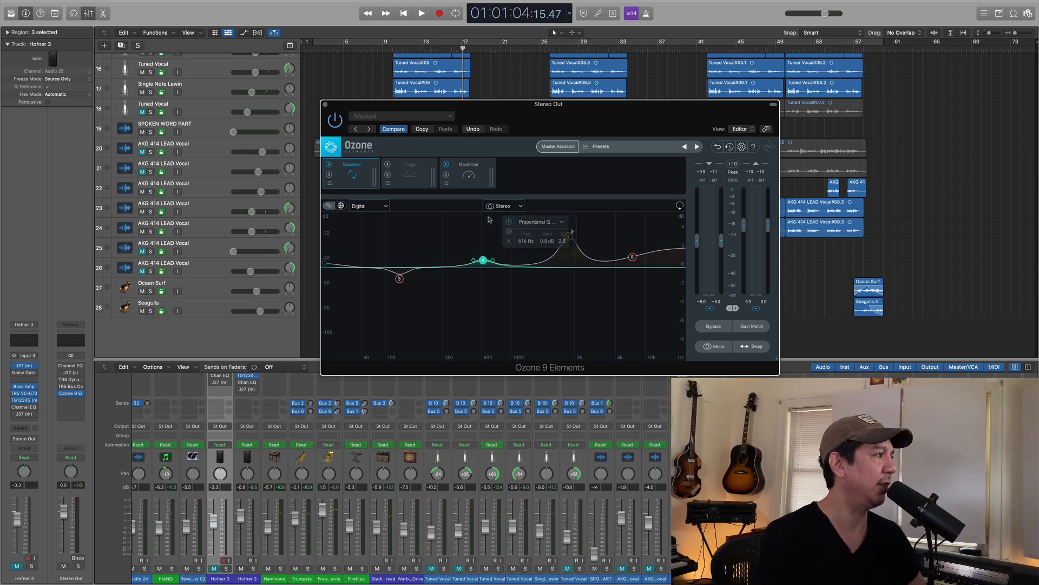
- Remove the Equalizer's boost bands at 616 Hz and 2710 Hz
left_click(509, 242)
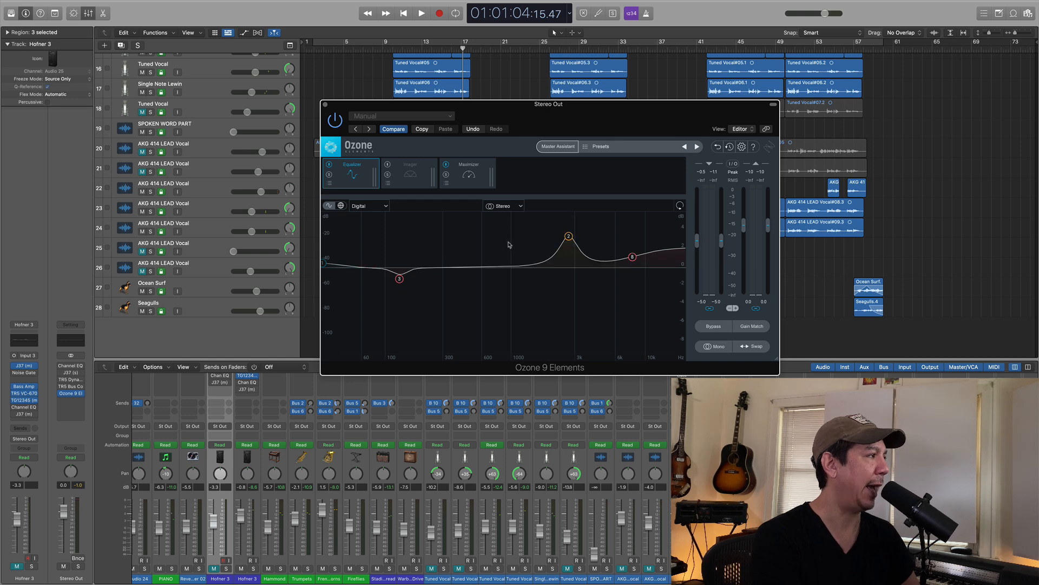
left_click(569, 238)
left_click(482, 240)
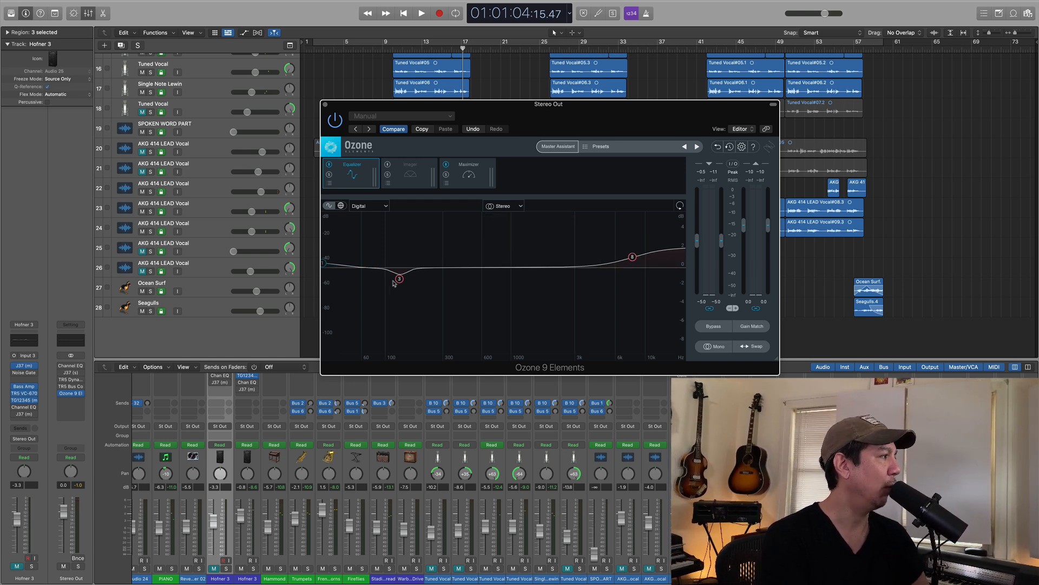
- Enable the Imager and widen its stereo width to 64.4 while playing from 01:00:36:00
left_click(390, 168)
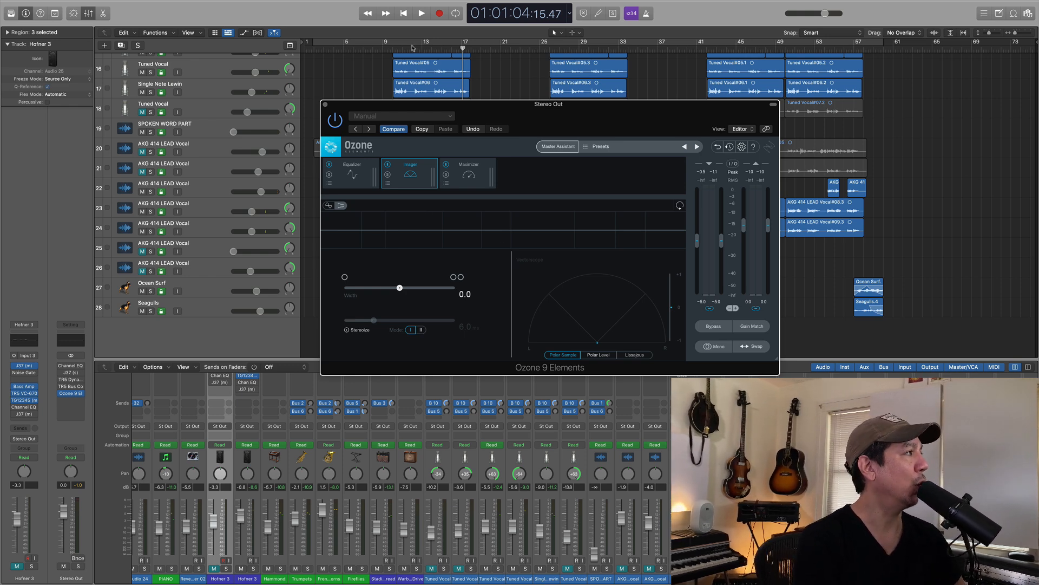
left_click(394, 51)
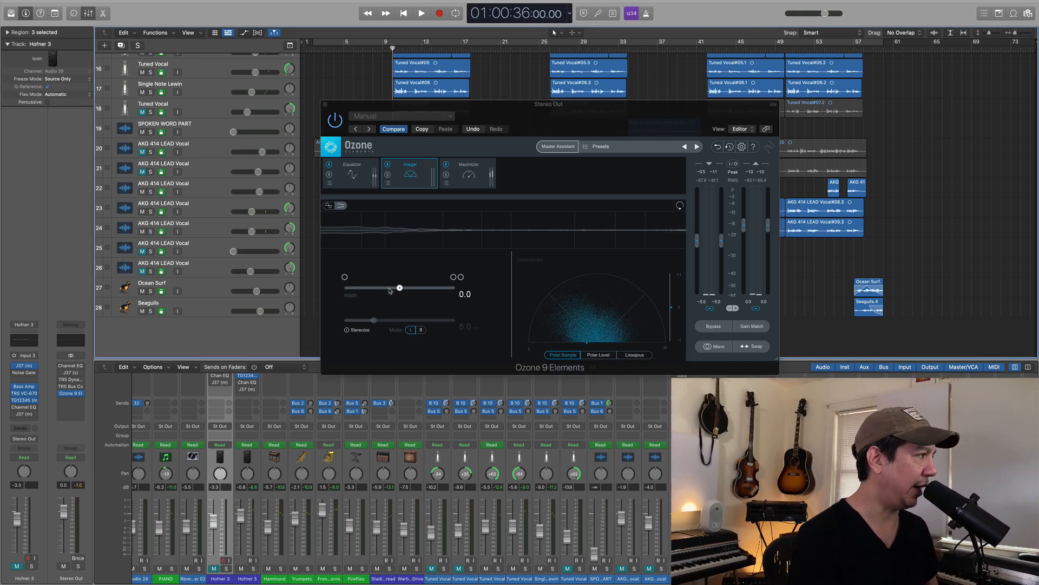
left_click(345, 279)
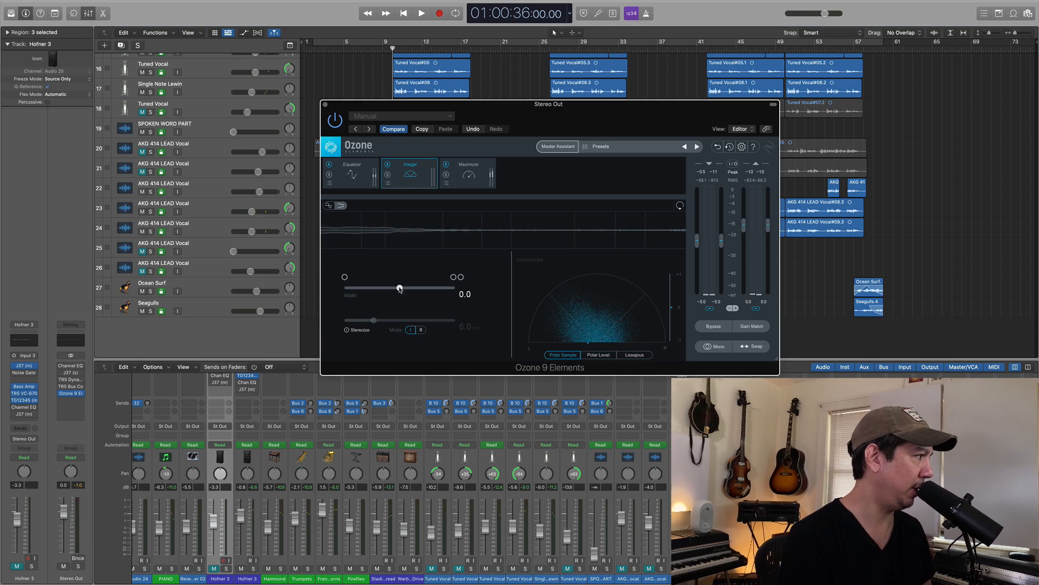
key("space")
left_click_drag(400, 288, 434, 288)
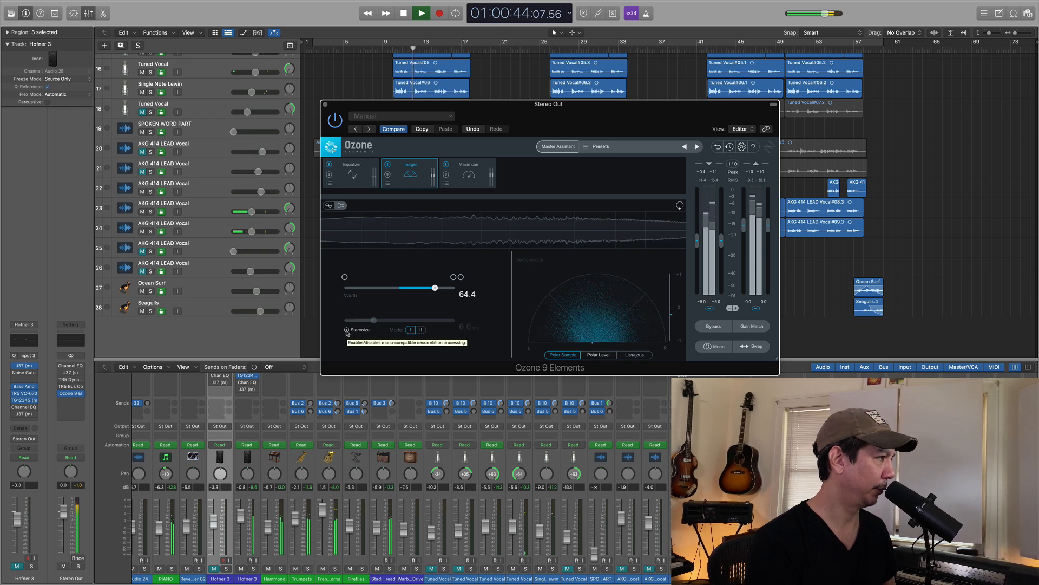
- Bypass and re-enable all Ozone processing during playback to compare the sound, and stop playback
left_click(713, 327)
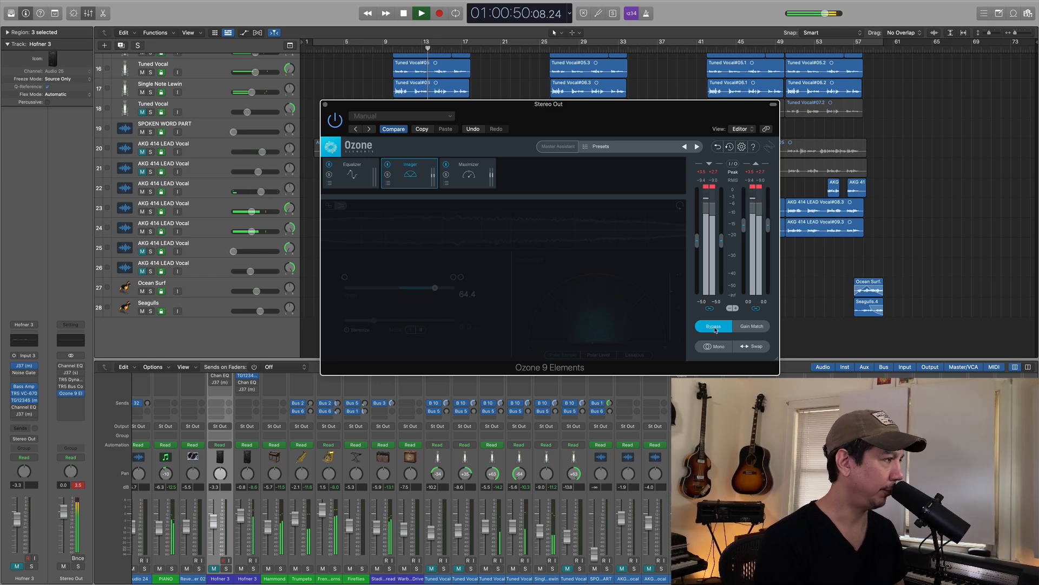
left_click(714, 327)
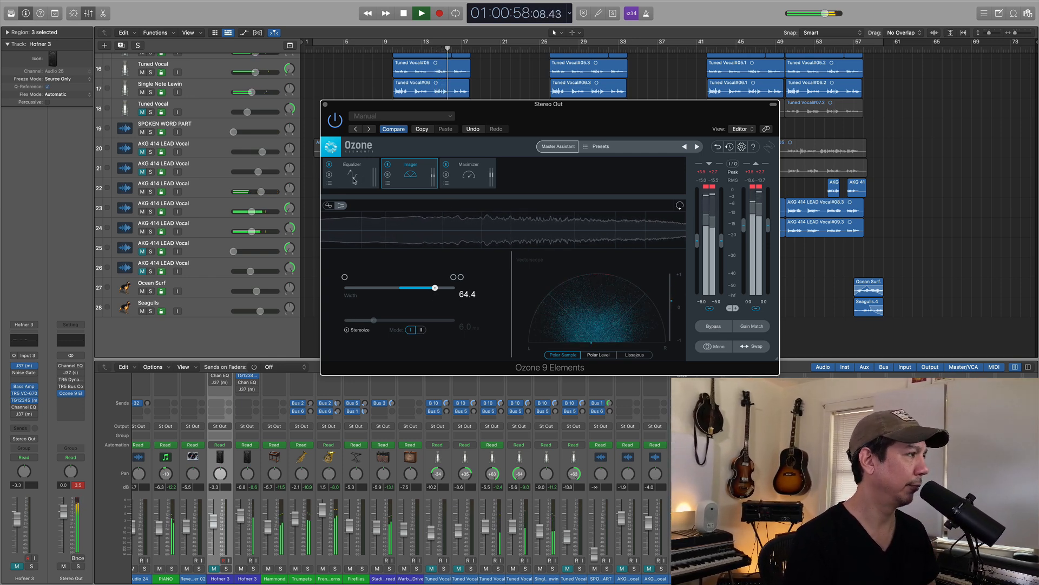
key("space")
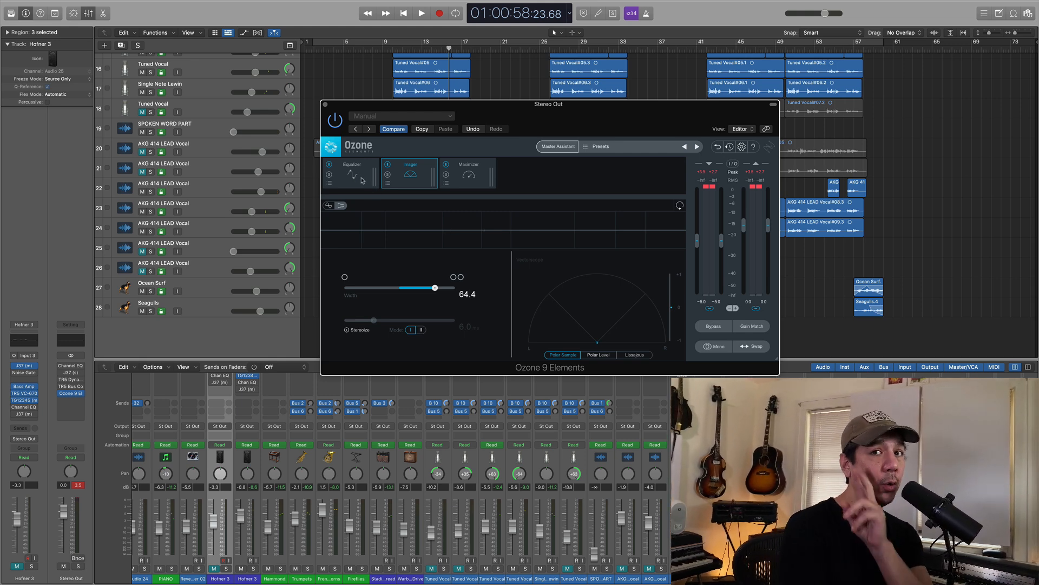
- Review the Maximizer settings and the TR5 Bus Compressor on the stereo output, closing both plug-in windows
left_click(477, 171)
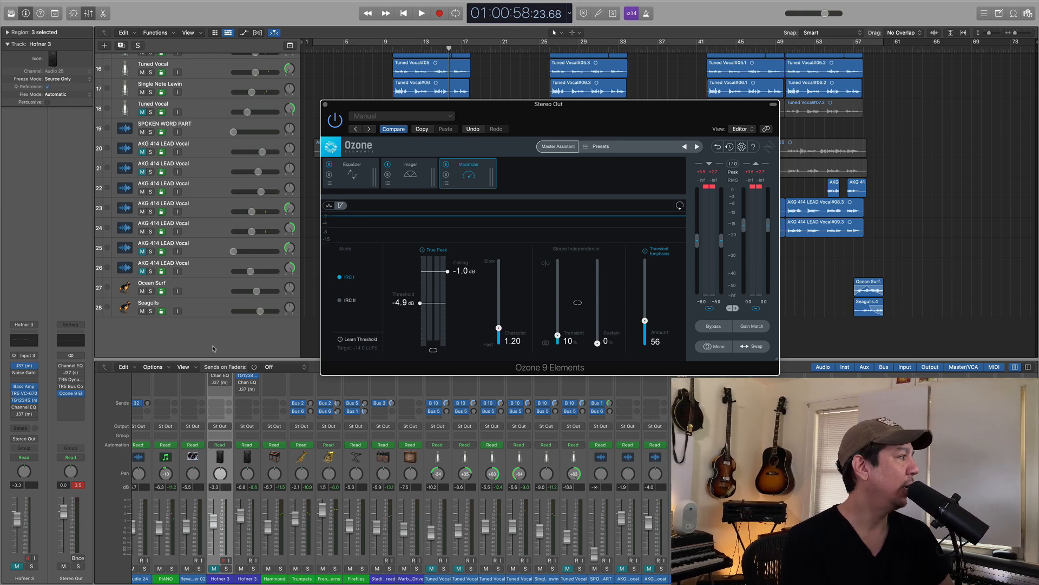
left_click(71, 386)
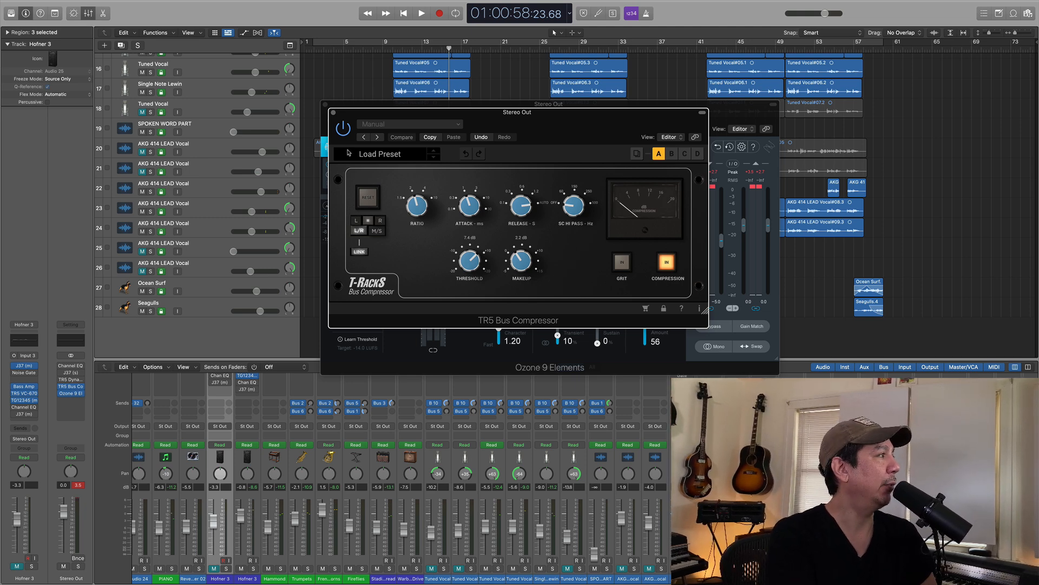
left_click(334, 114)
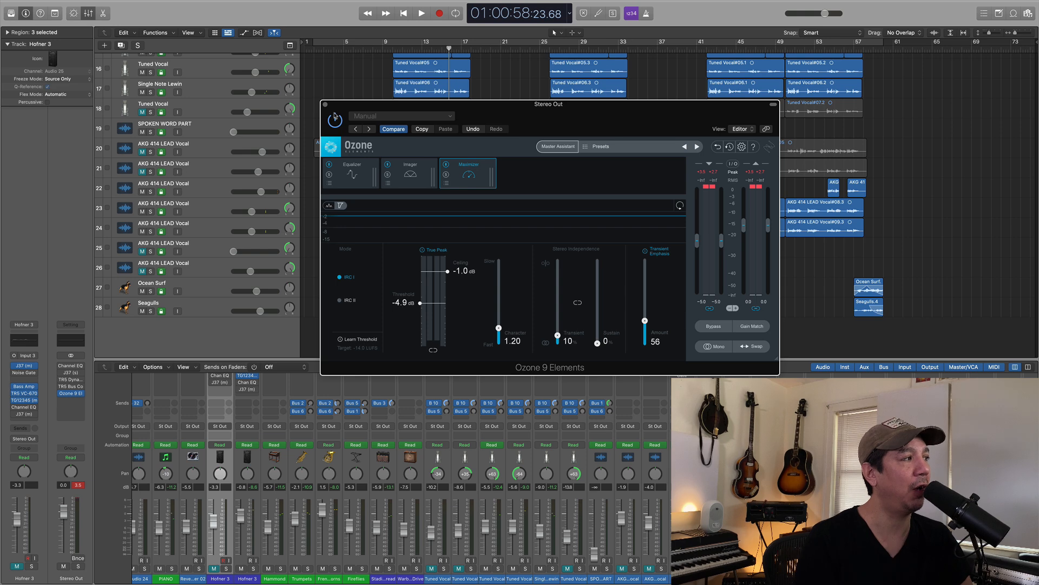
left_click(324, 105)
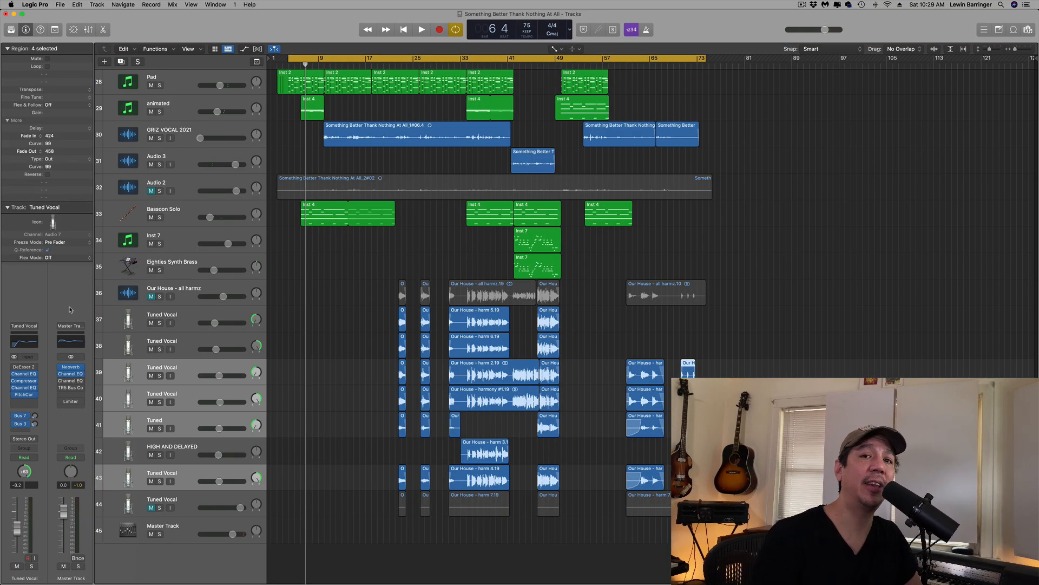
- In the Something Better Thank Nothing At All project, insert Ozone 9 Elements on the master track between TR5 Bus Compressor and Limiter
left_click(83, 397)
mouse_move(108, 412)
left_click(146, 413)
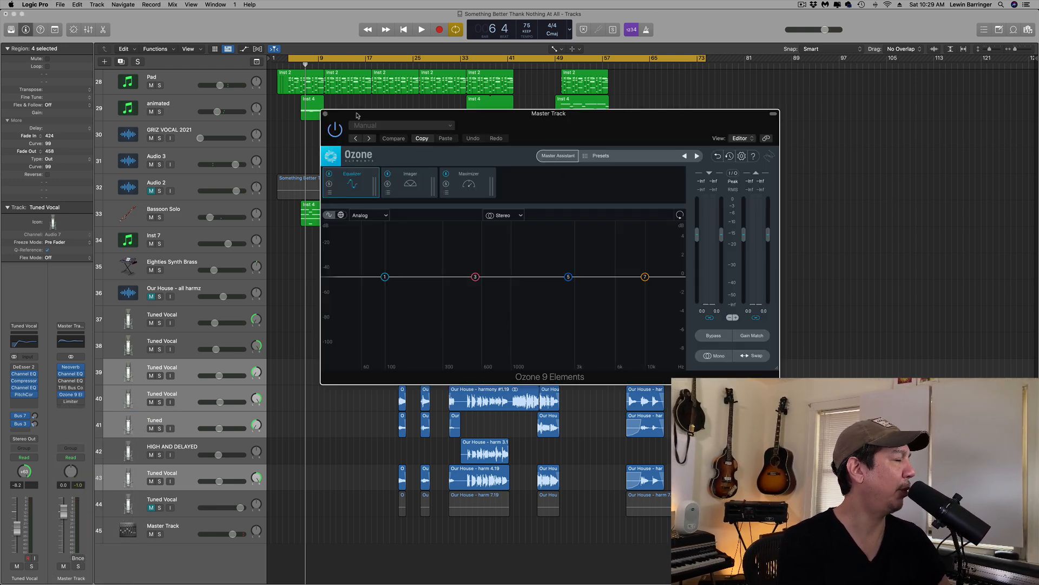
- Turn off cycle mode and play the song from bar 31
double_click(441, 66)
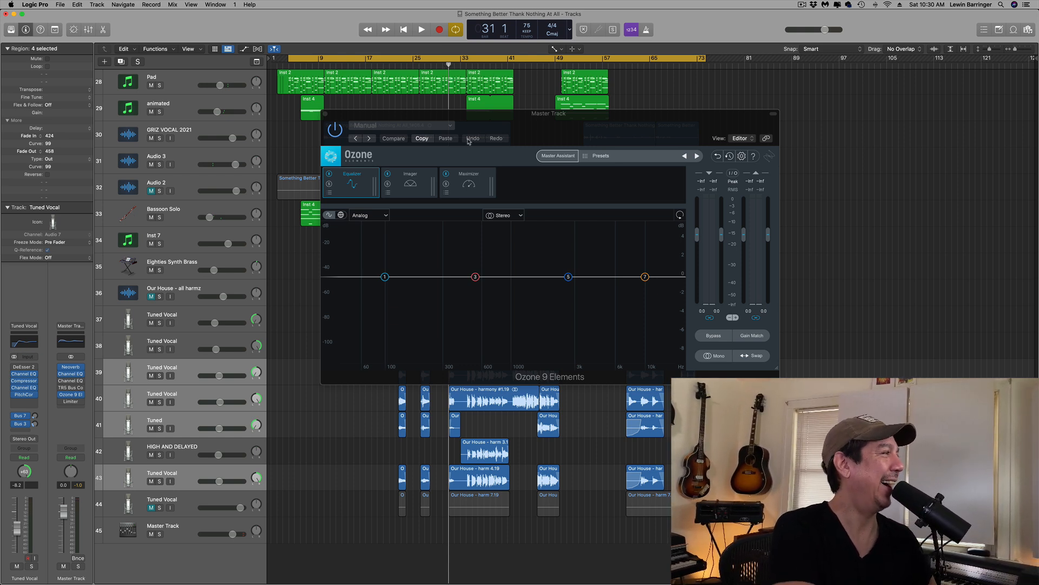
key("space")
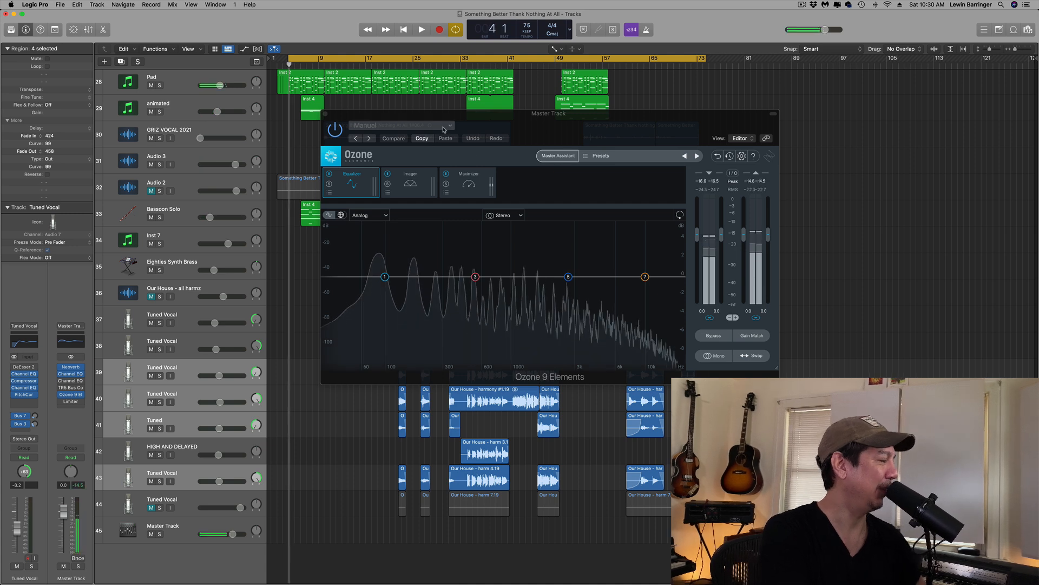
key("c")
key("space")
key("space")
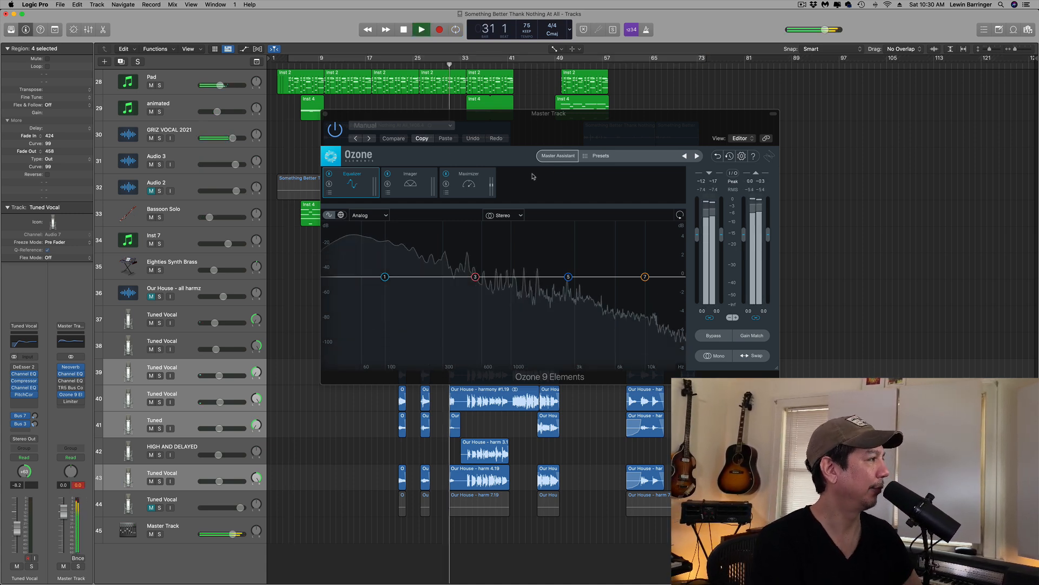
- Run Master Assistant with Medium intensity and Streaming destination, accept its suggestion and stop playback
left_click(558, 156)
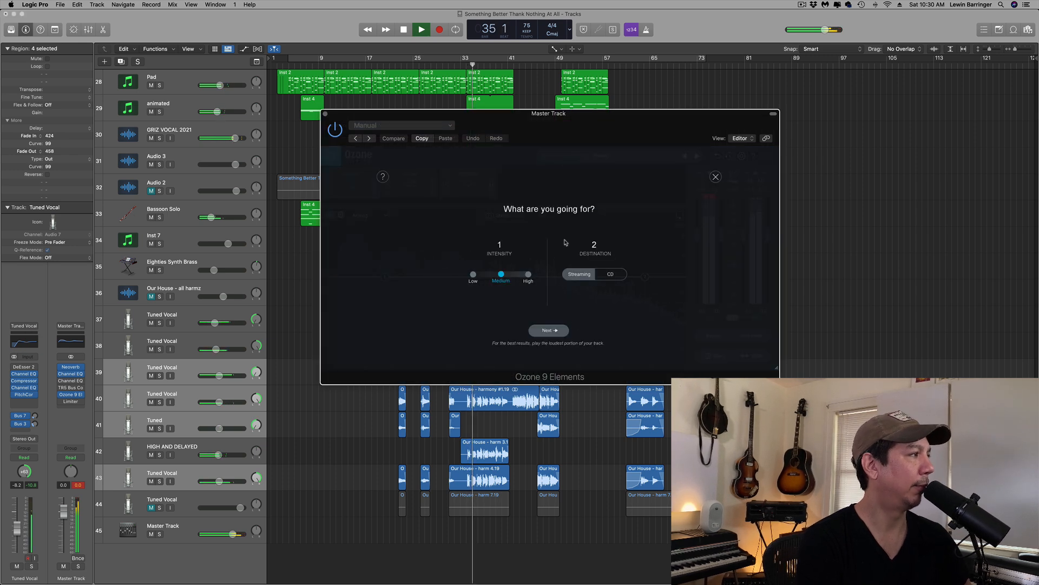
left_click(550, 330)
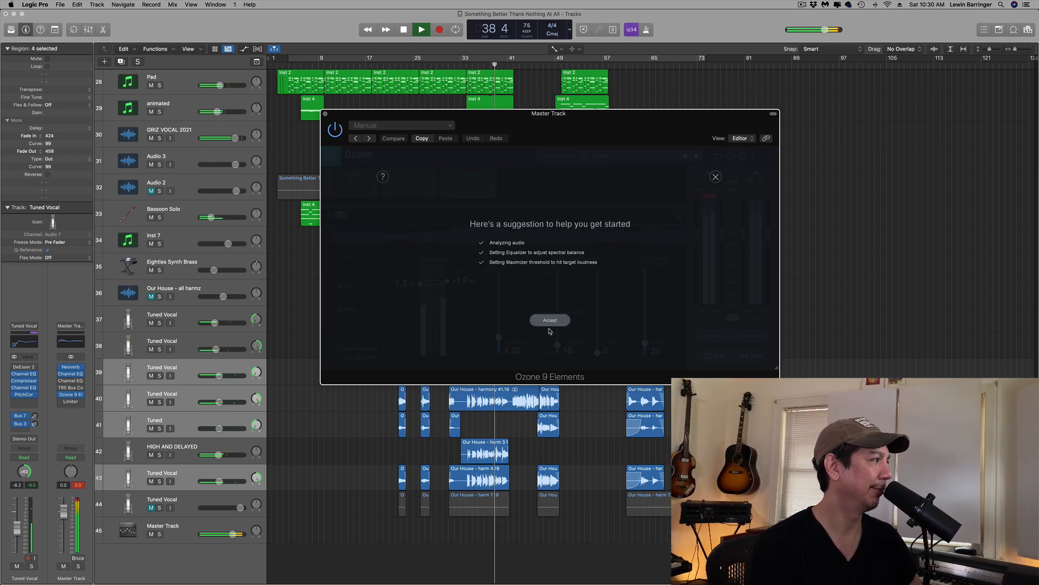
left_click(550, 321)
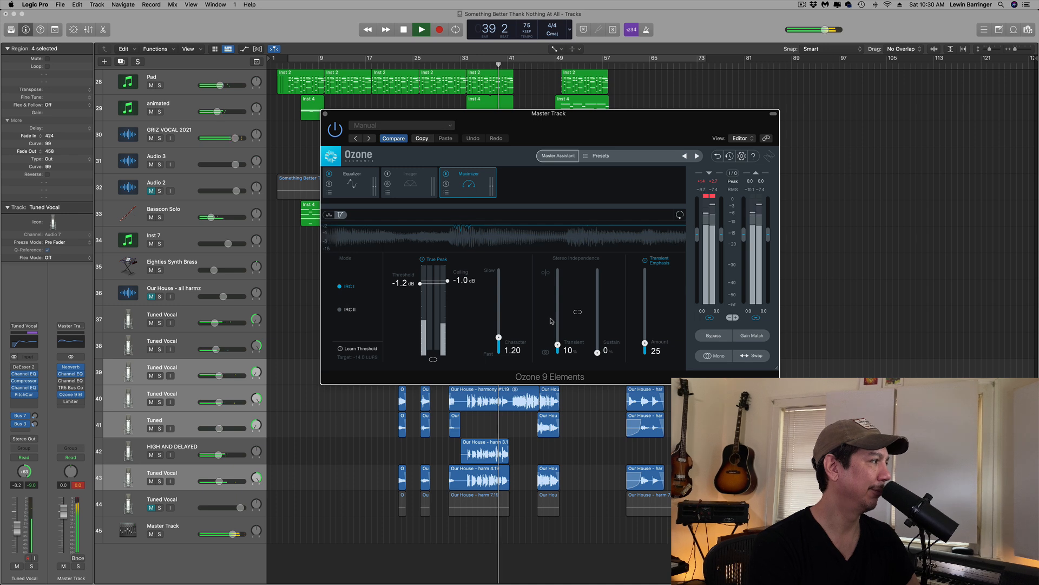
key("space")
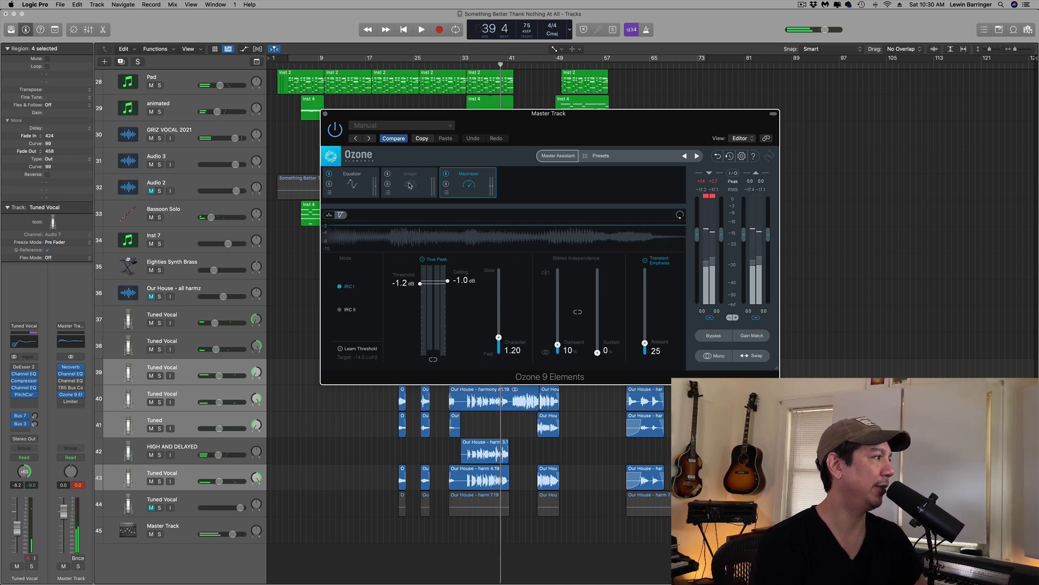
- Enable the Imager on the master track and widen its stereo width to 64.4 during playback
left_click(410, 186)
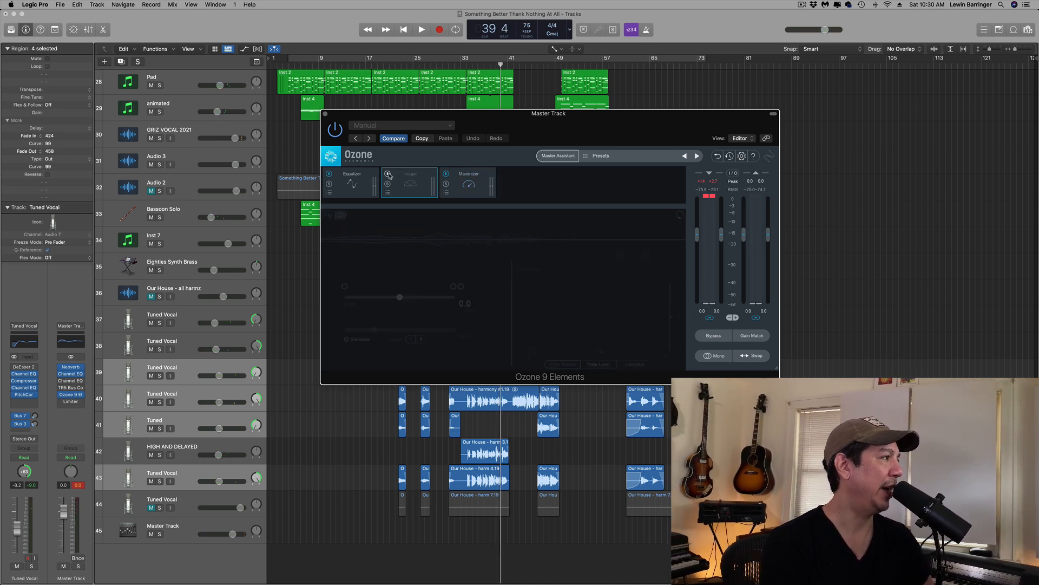
left_click(389, 175)
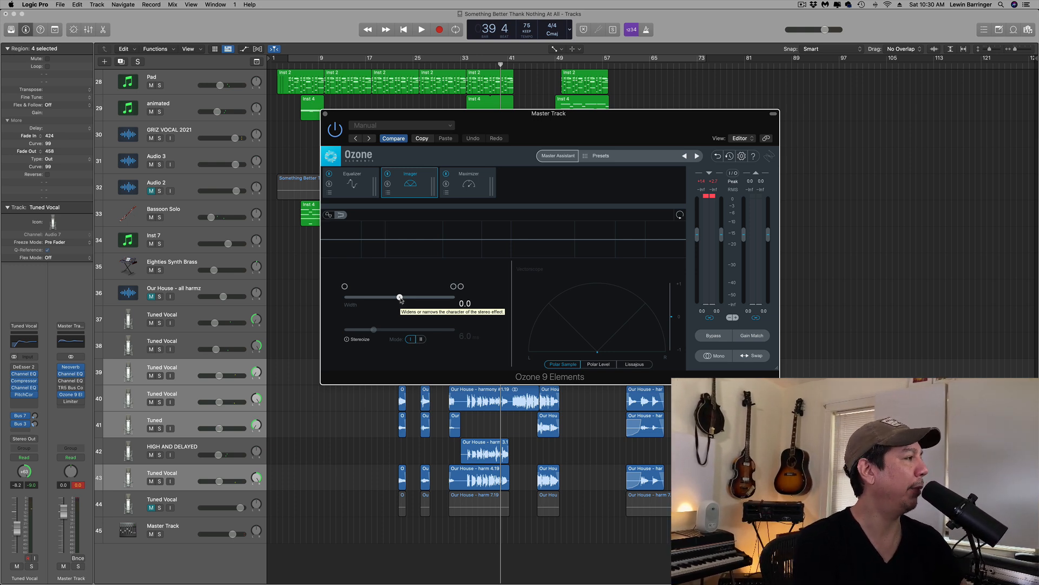
key("space")
left_click_drag(400, 298, 437, 301)
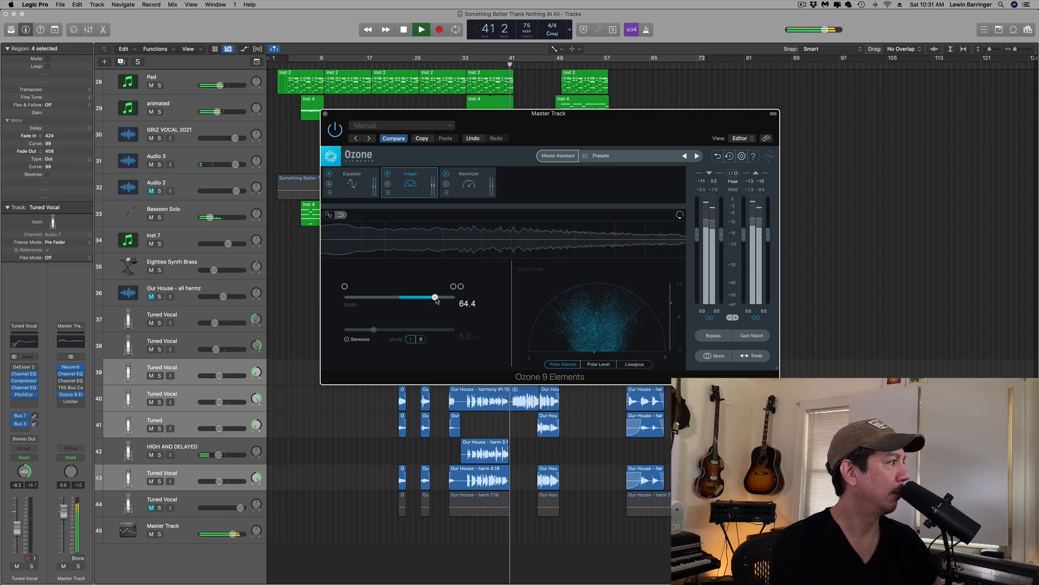
- Play from bar 22, stop, and shape the Equalizer's high shelf into a boost of about 1.7 dB at 12364 Hz
left_click(357, 185)
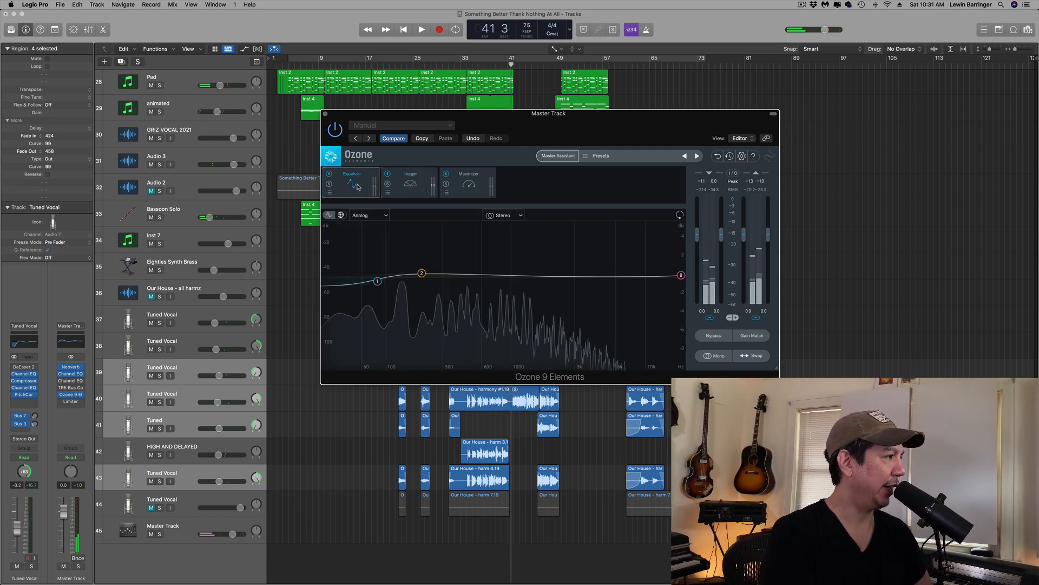
left_click(394, 65)
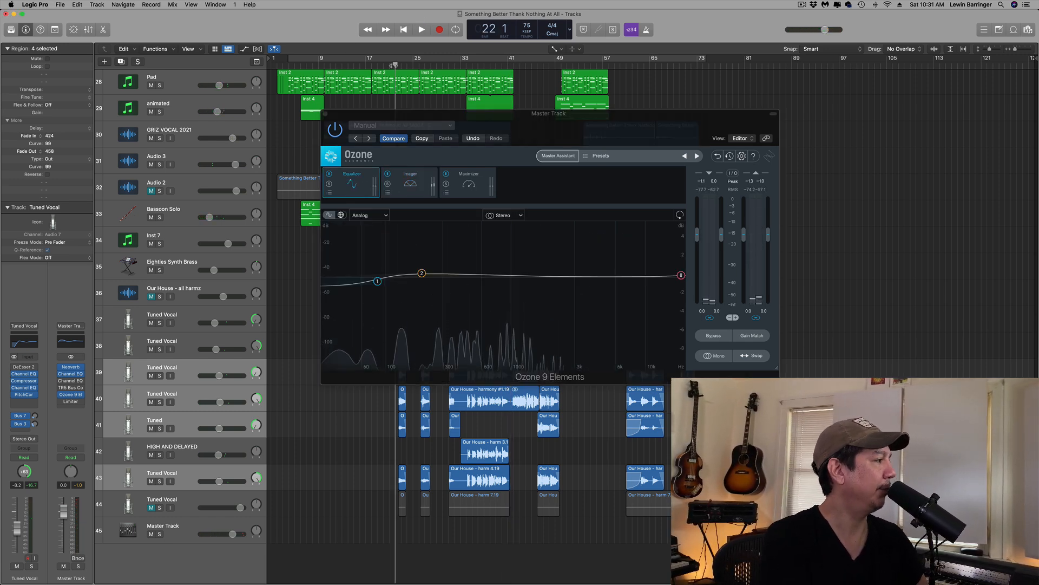
key("space")
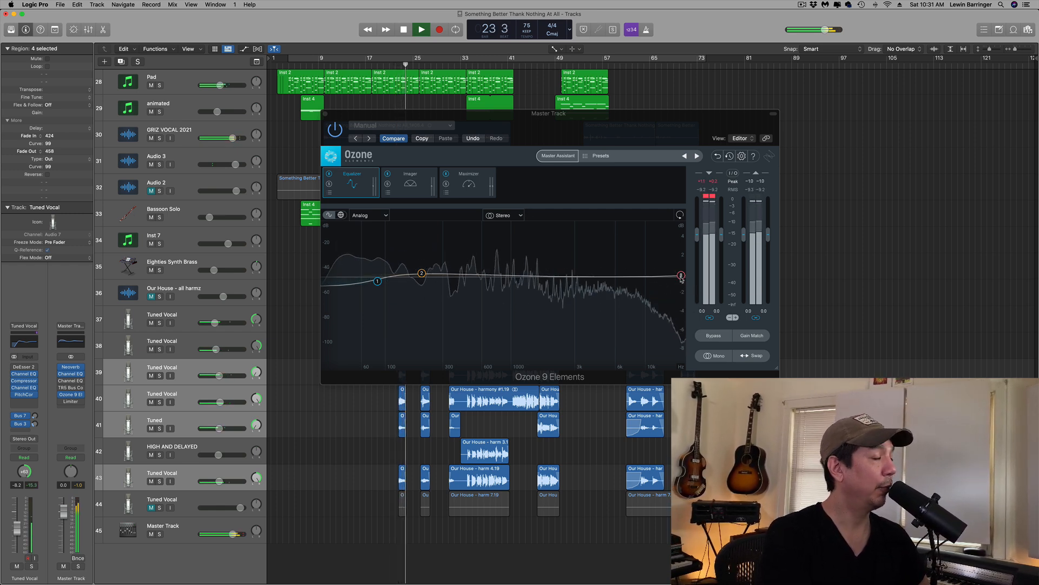
key("space")
left_click_drag(681, 275, 657, 262)
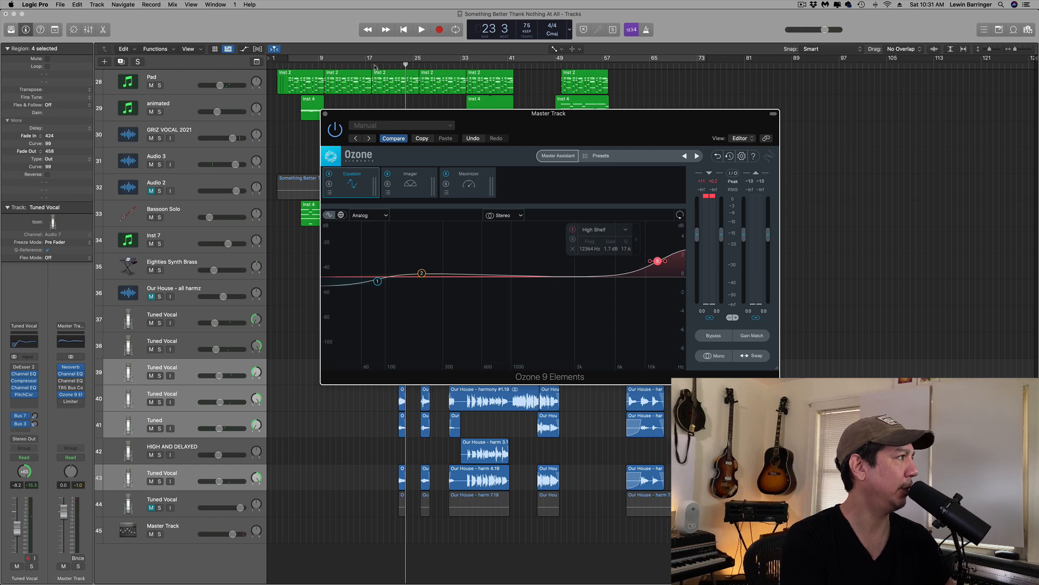
- During playback, ease the high-shelf boost to about 1.6 dB at 12368 Hz and select the Equalizer's low-shelf band
key("space")
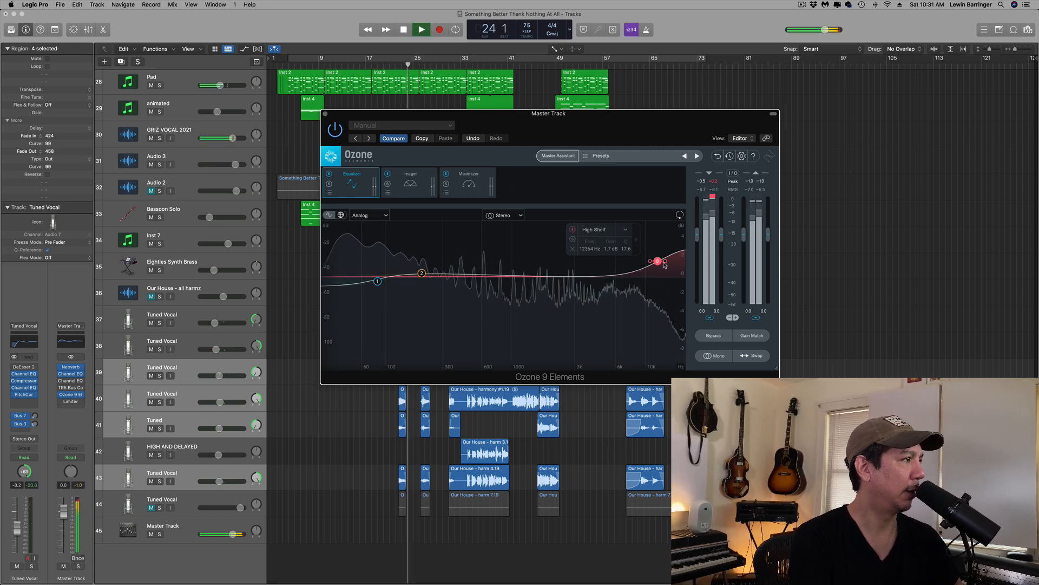
left_click_drag(659, 263, 659, 265)
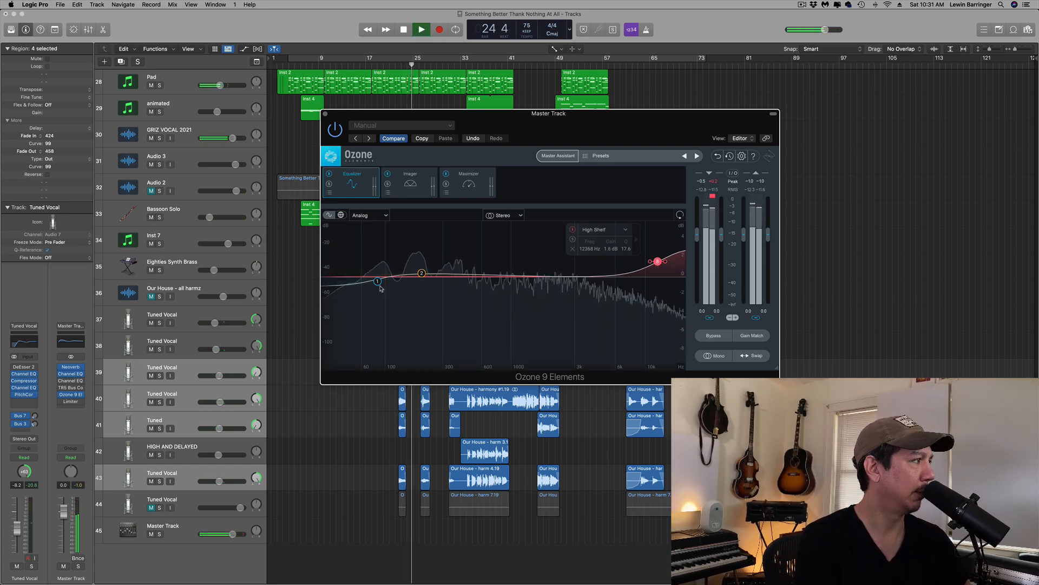
left_click(377, 282)
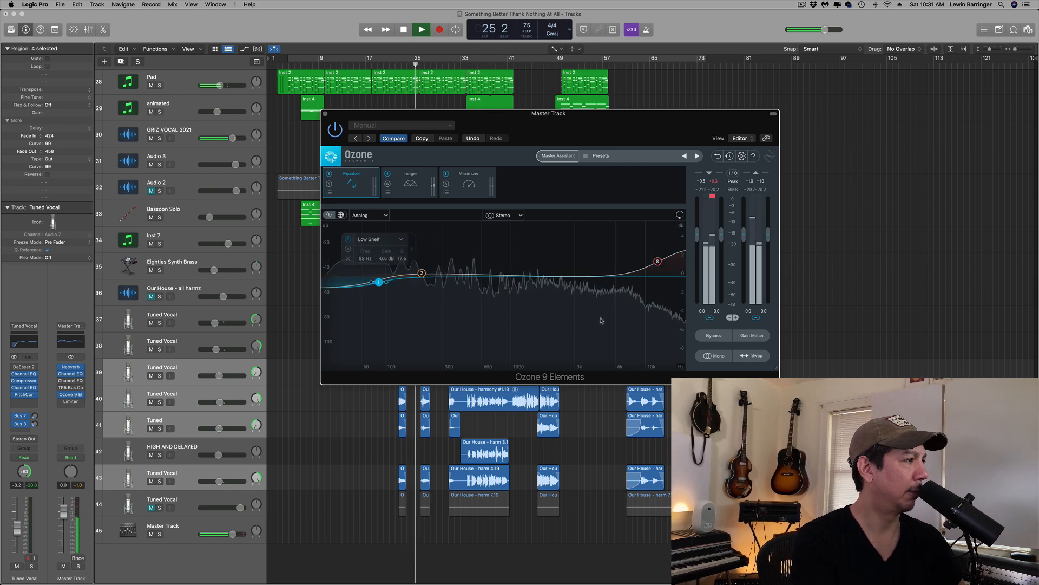
- Bypass and re-enable the master track's Ozone processing twice during playback to compare, leaving it active
left_click(713, 336)
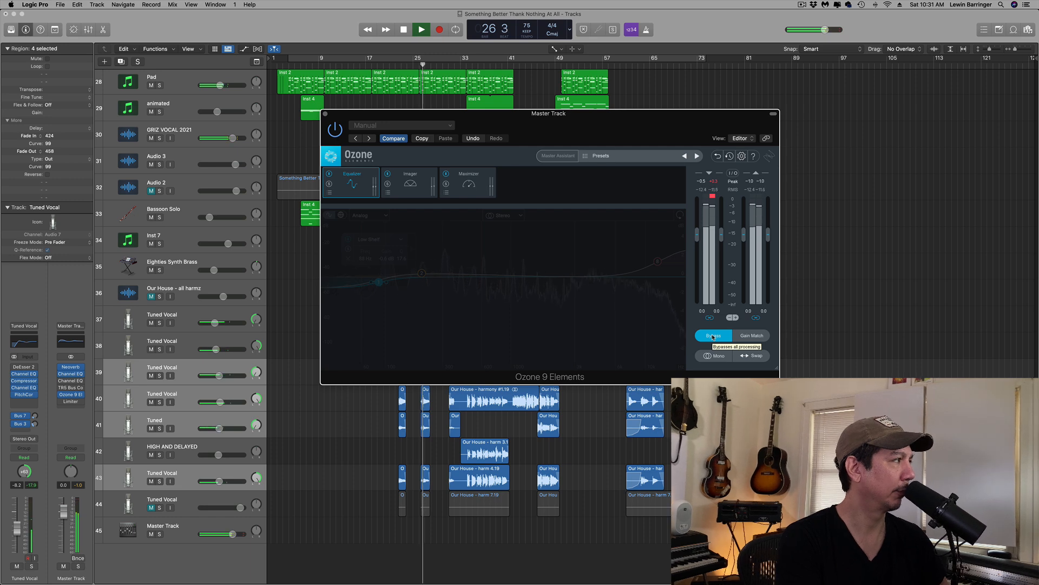
left_click(713, 336)
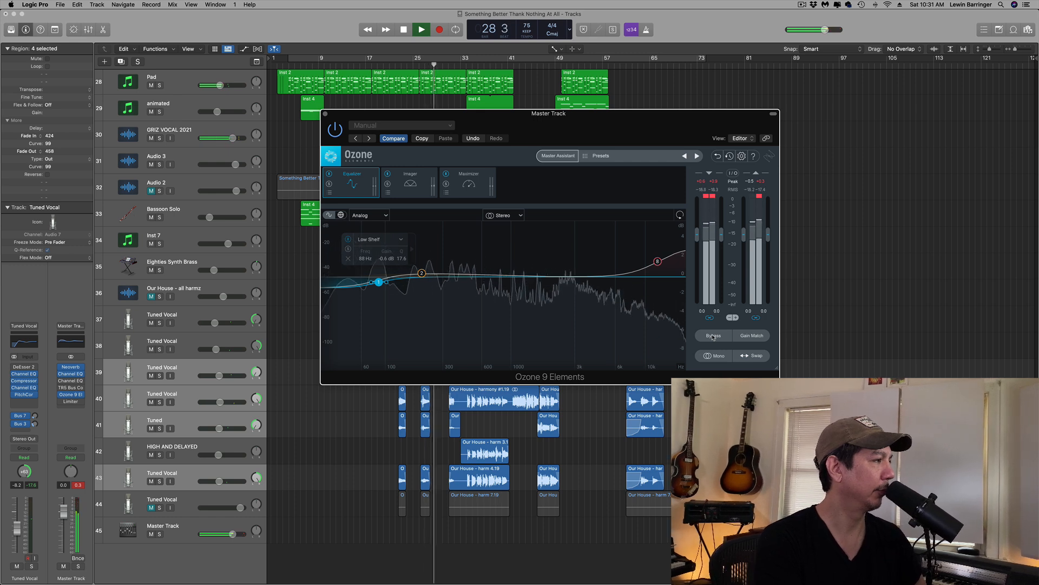
left_click(713, 336)
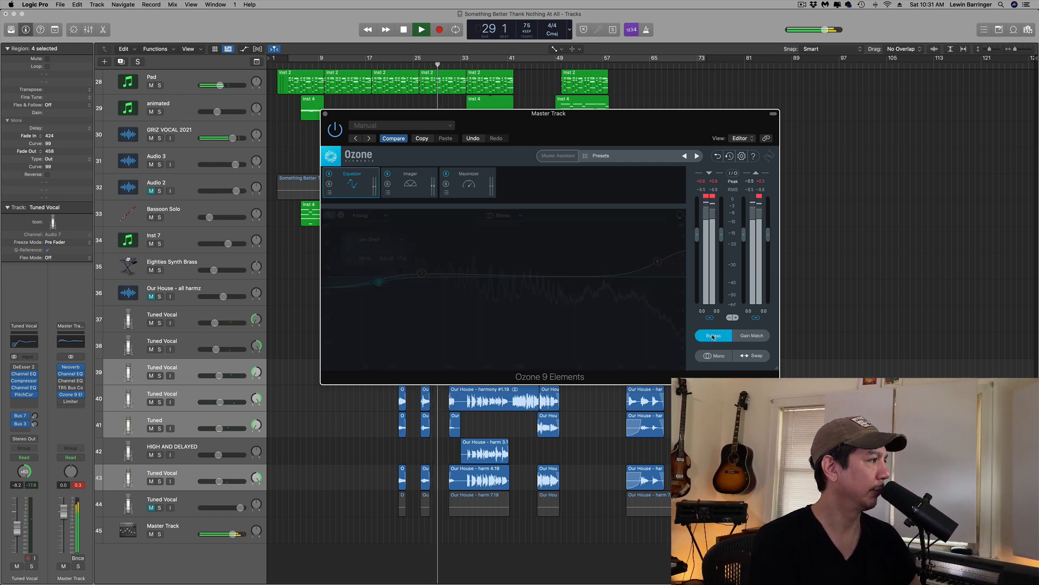
left_click(713, 336)
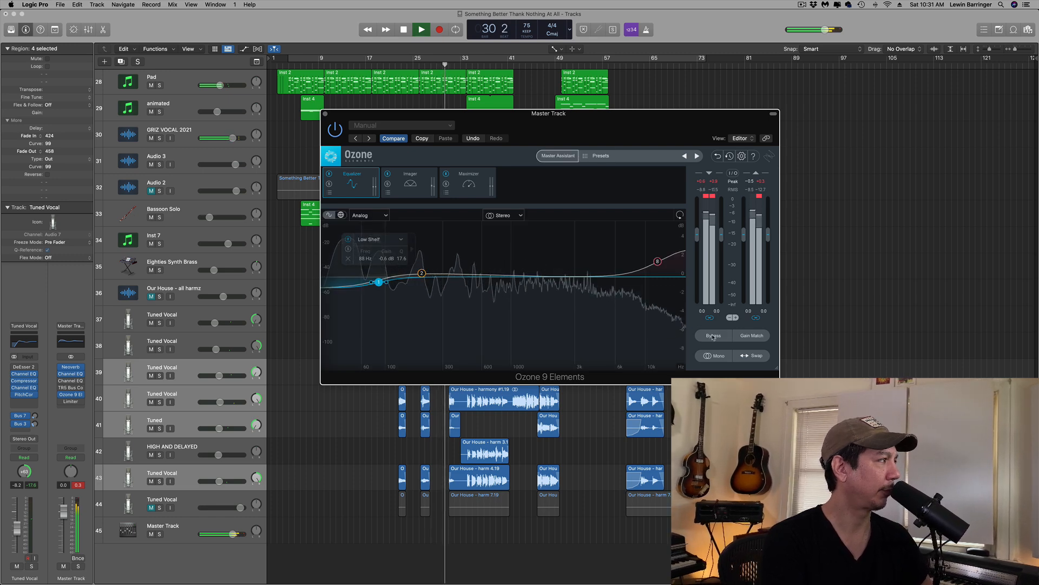
- Switch the Equalizer from Analog to Digital mode and reshape its high shelf to a boost of about 2.2 dB at 9378 Hz
left_click(379, 215)
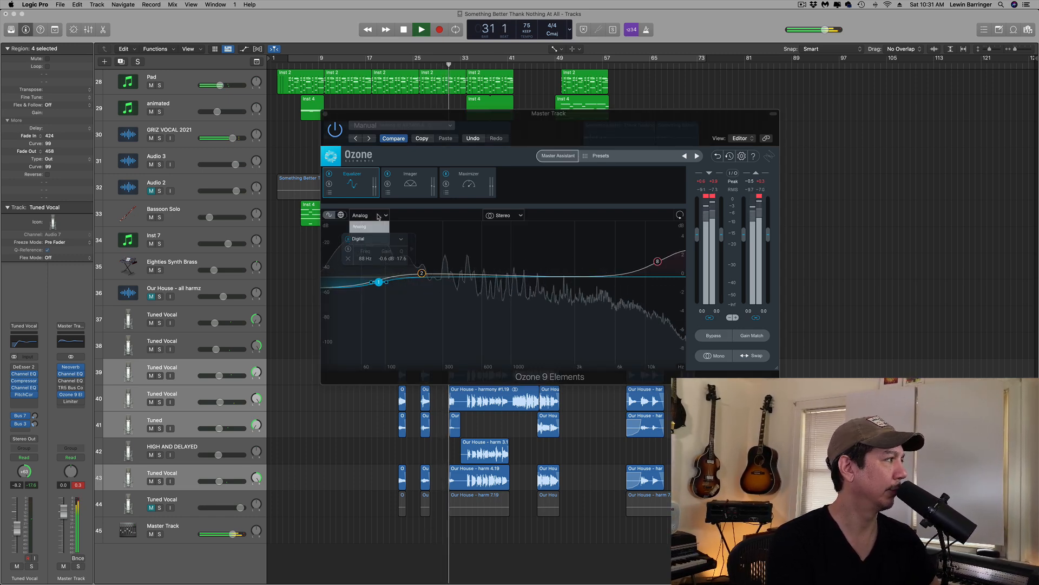
left_click(364, 233)
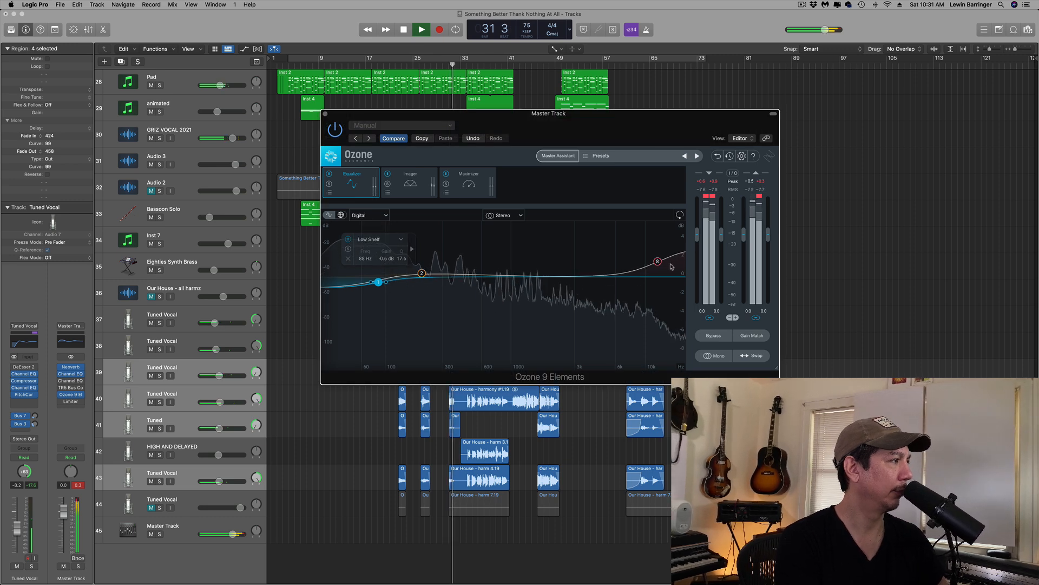
left_click_drag(657, 261, 642, 262)
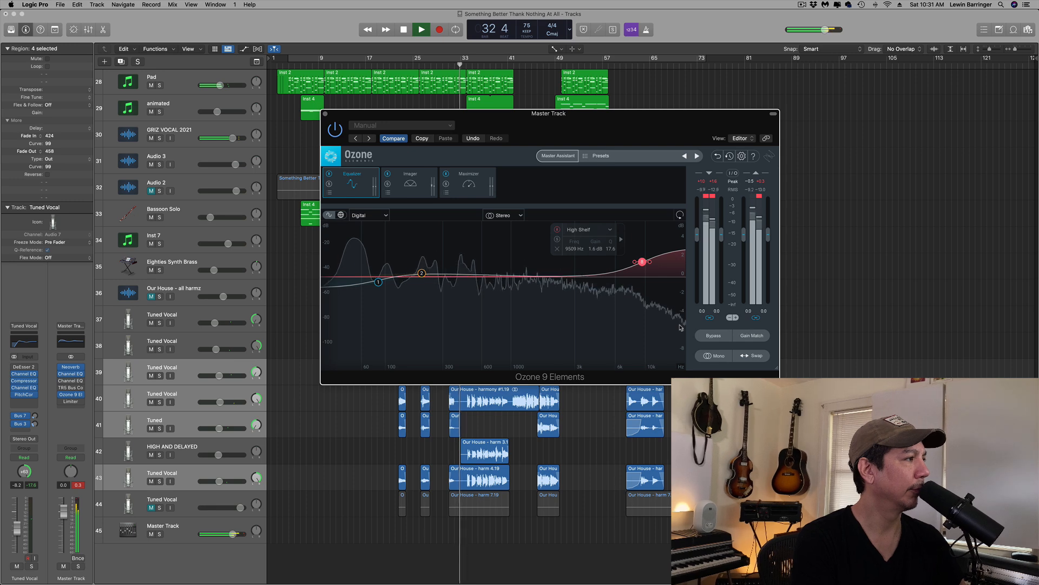
left_click_drag(642, 263, 641, 257)
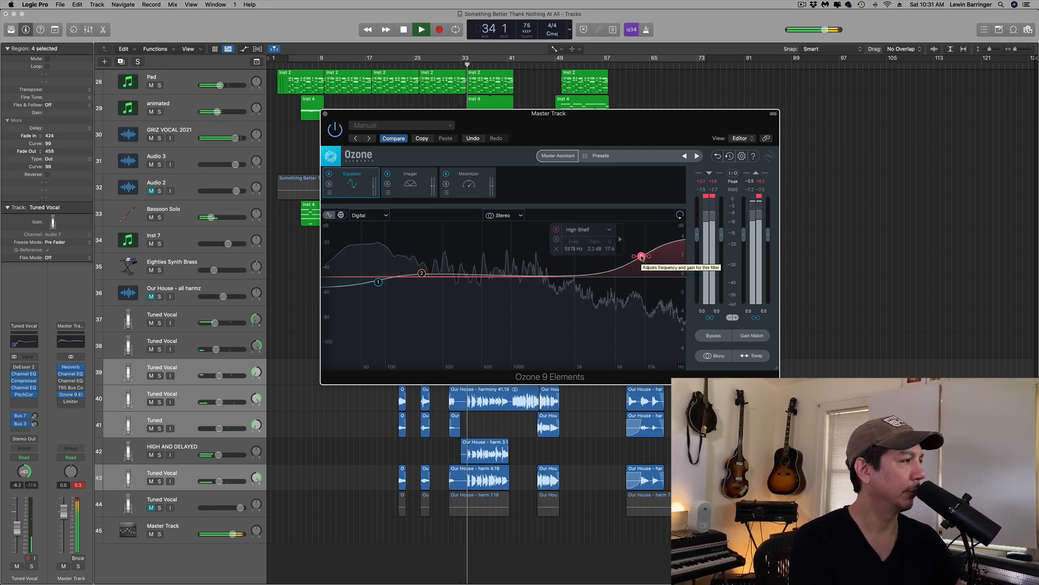
- Bypass and re-enable Ozone's processing once to compare the revised Equalizer during playback, and stop the song
left_click(719, 339)
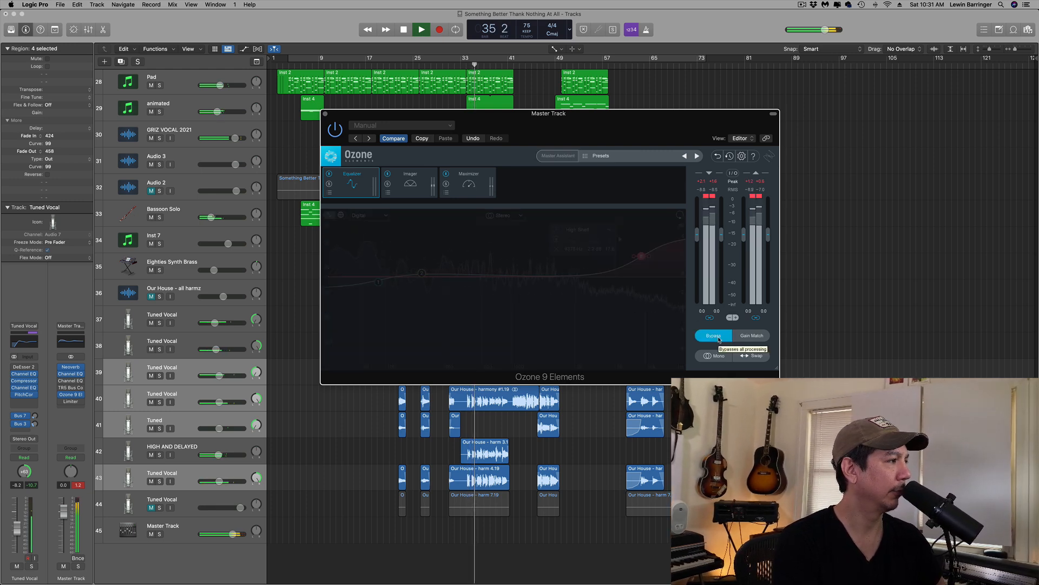
left_click(719, 339)
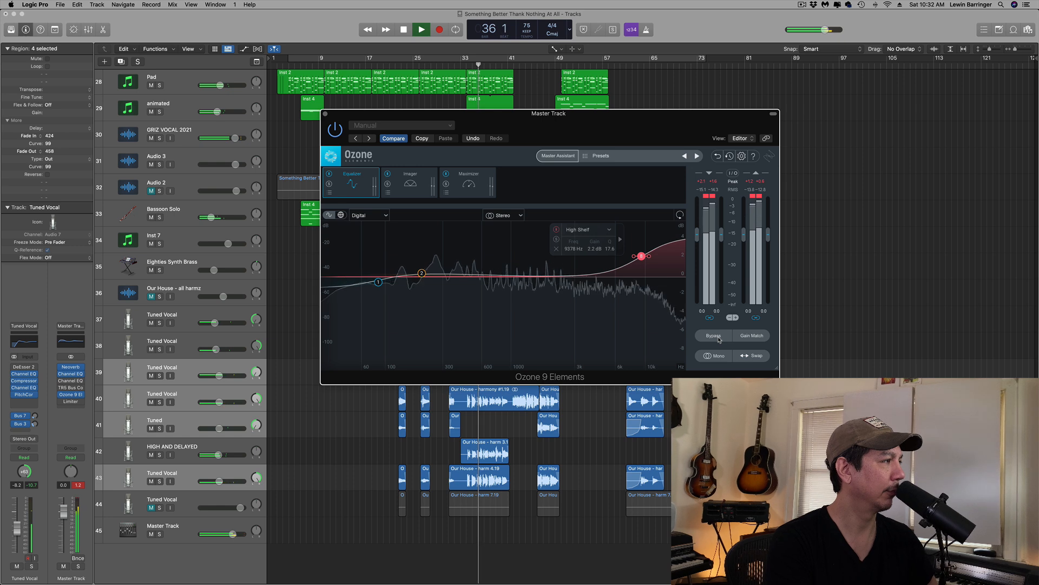
key("space")
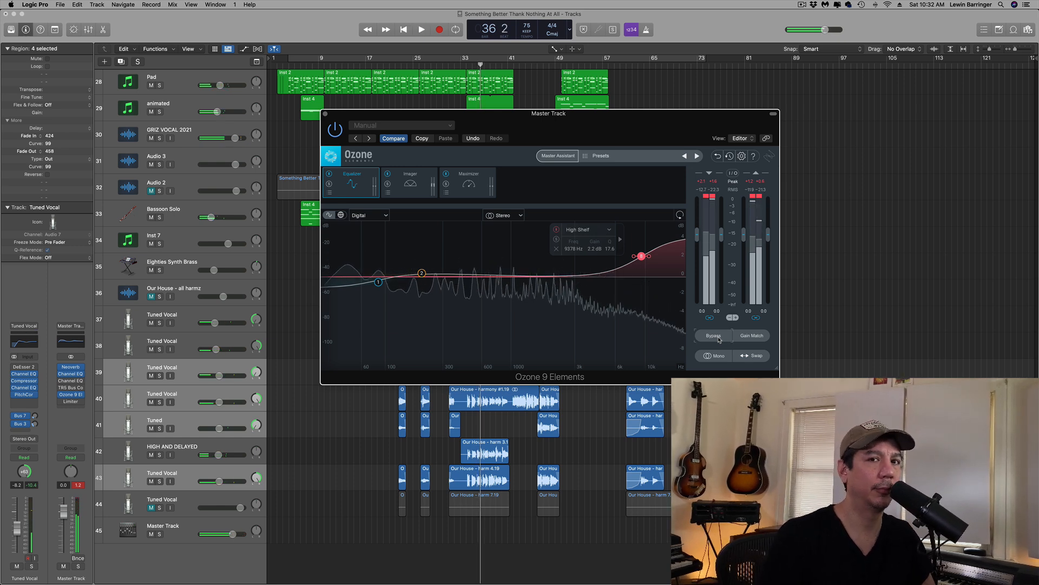